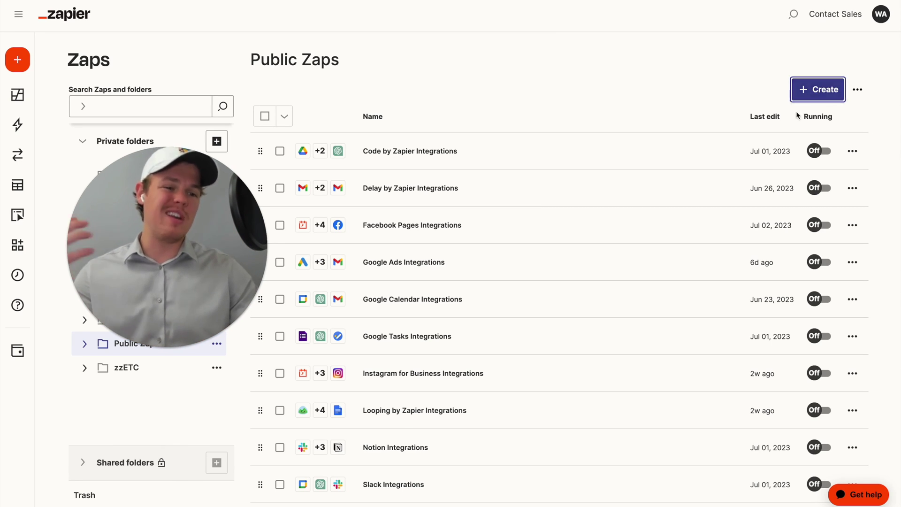
- Create a new Zap titled 'ChatGPT Block' and search trigger apps for 'chatgpt'
left_click(817, 96)
left_click(791, 118)
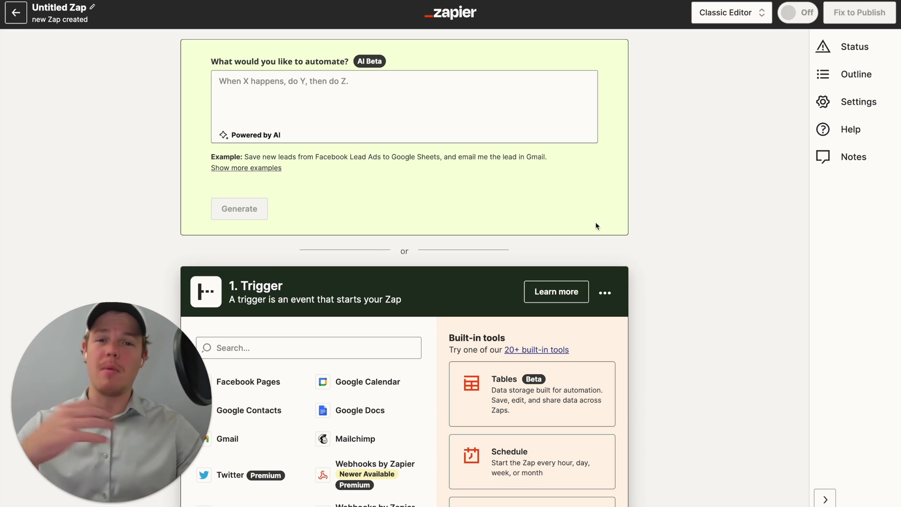
scroll(649, 226, "down", 2)
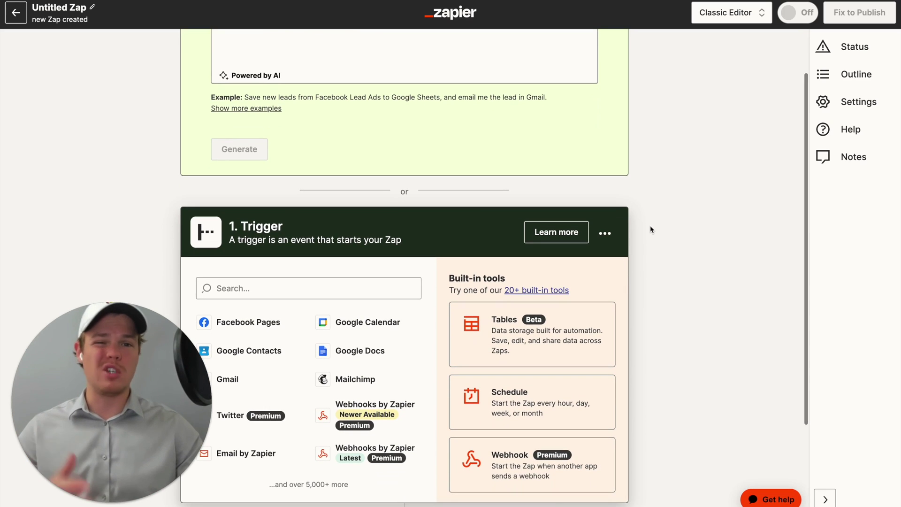
type("ChatGPT")
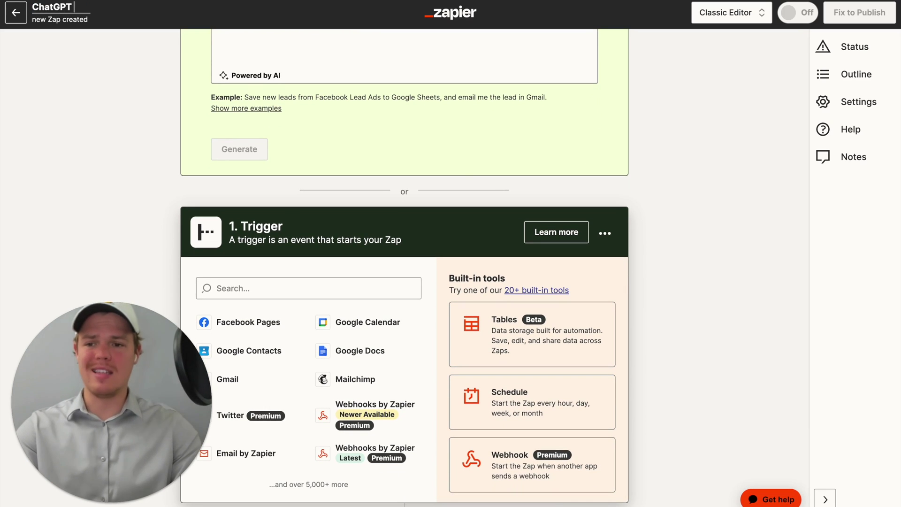
type(" Block")
key("Return")
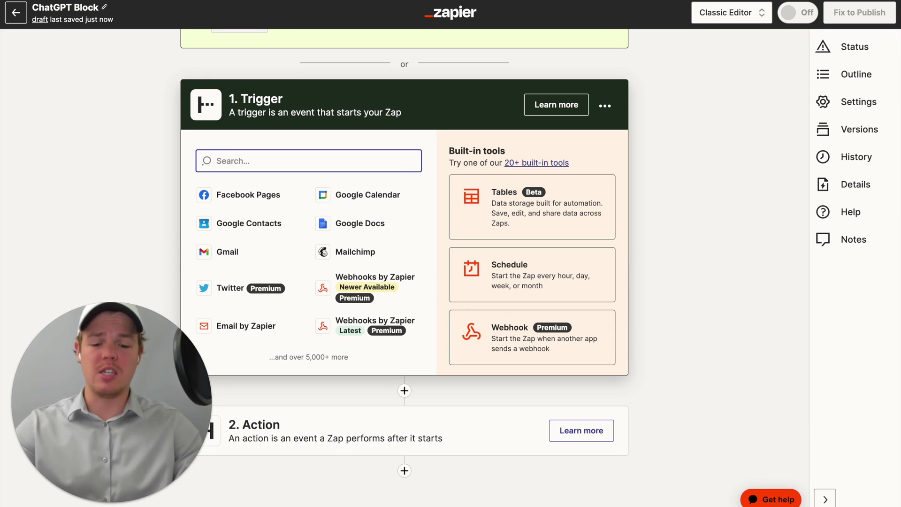
type("chatgpt")
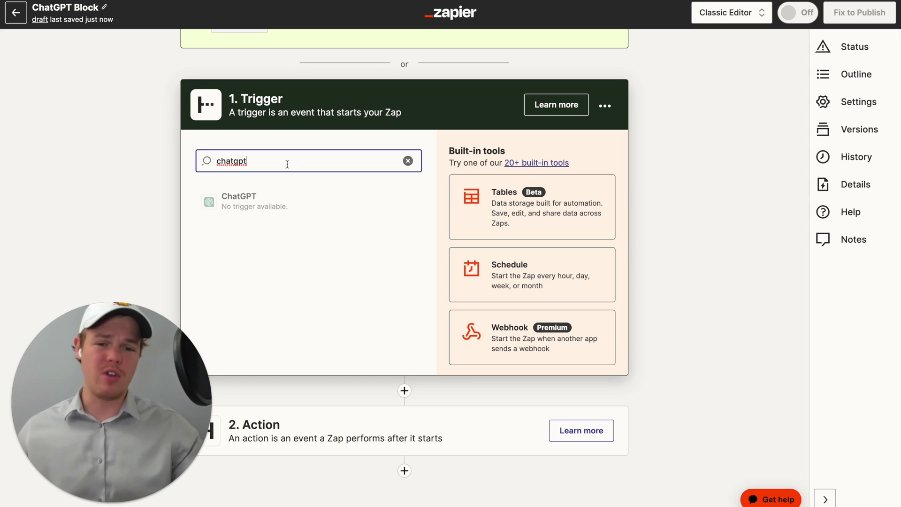
- Pick Webhooks by Zapier as the trigger and ChatGPT as the action, then insert a step above it
key("BackSpace")
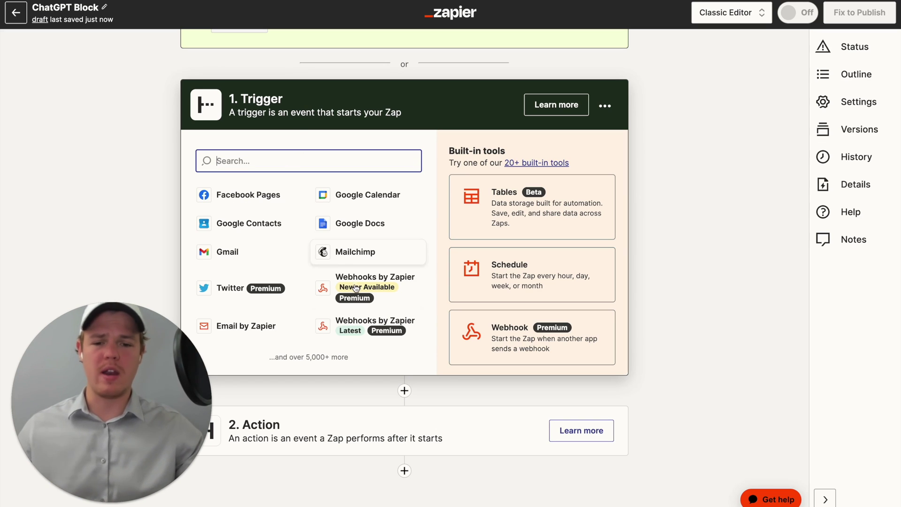
left_click(355, 289)
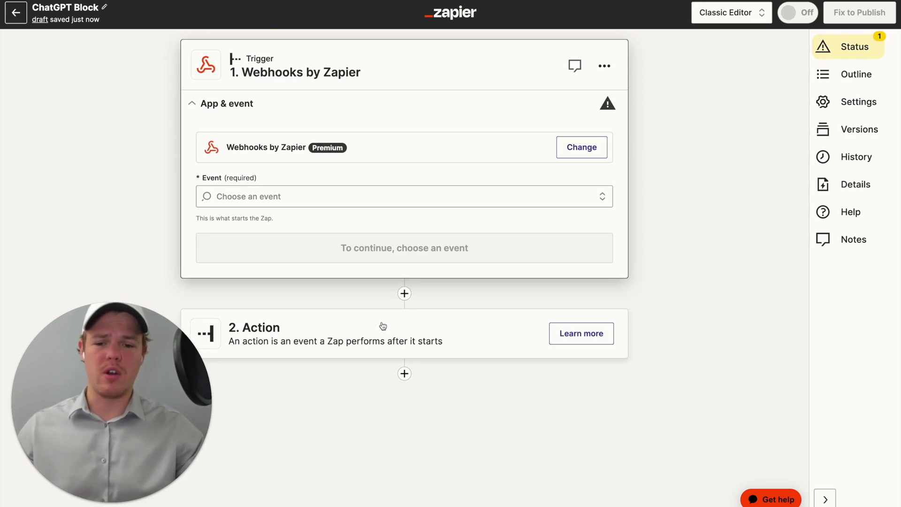
left_click(383, 325)
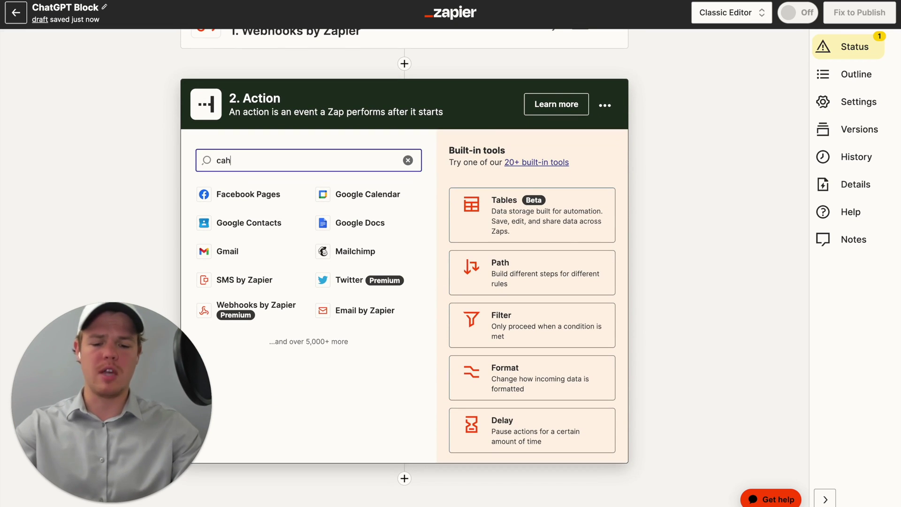
type("cahtgpt")
key("BackSpace")
key("BackSpace")
key("BackSpace")
key("BackSpace")
key("BackSpace")
key("BackSpace")
type("hatgpt")
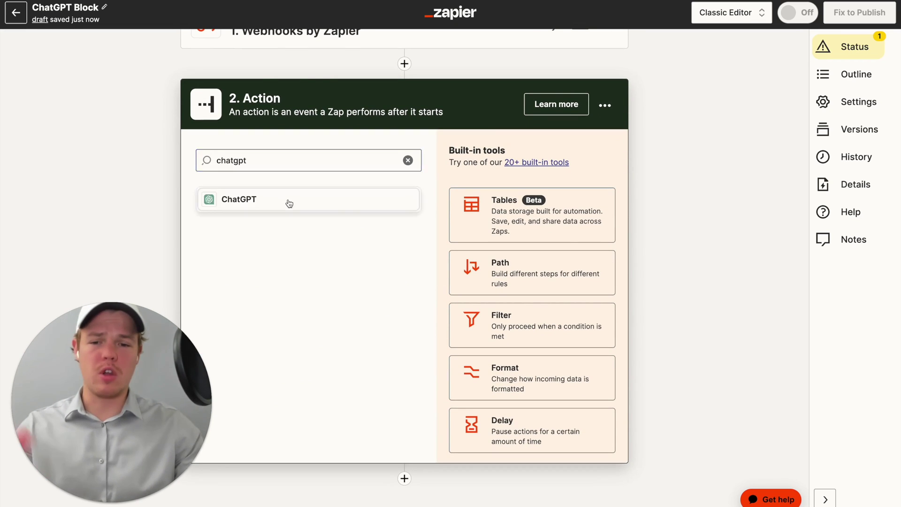
left_click(287, 202)
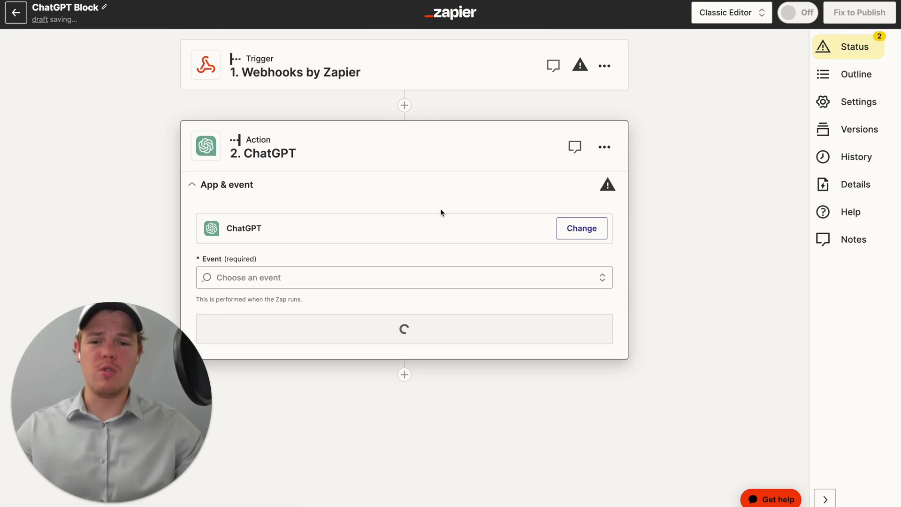
left_click(404, 106)
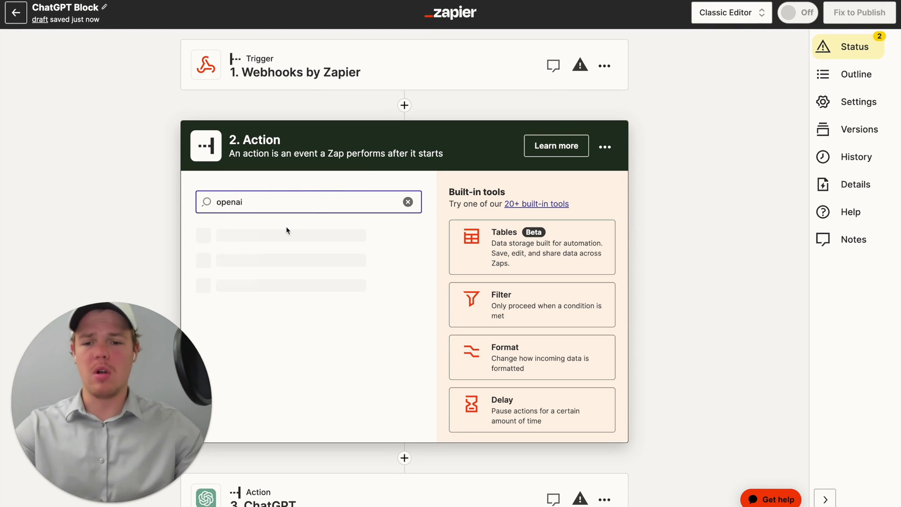
- Make the inserted step OpenAI with the Send Prompt event
left_click(286, 241)
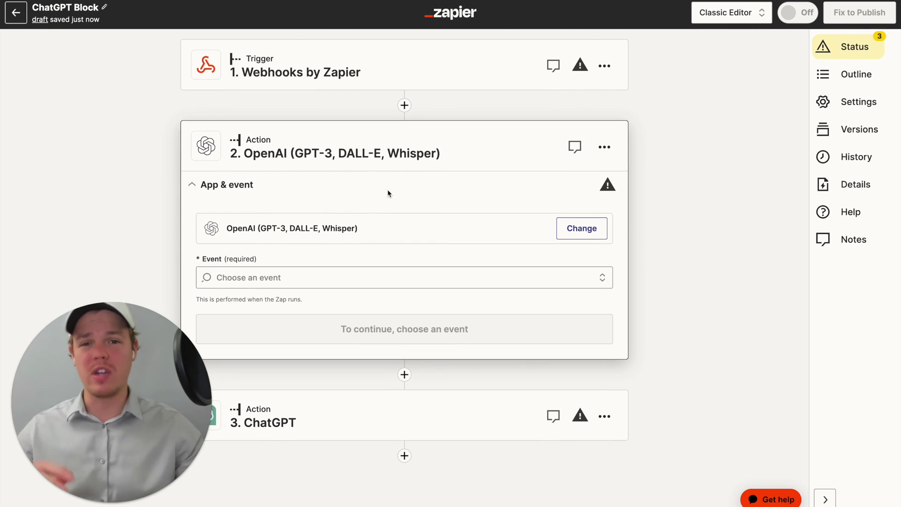
left_click(375, 279)
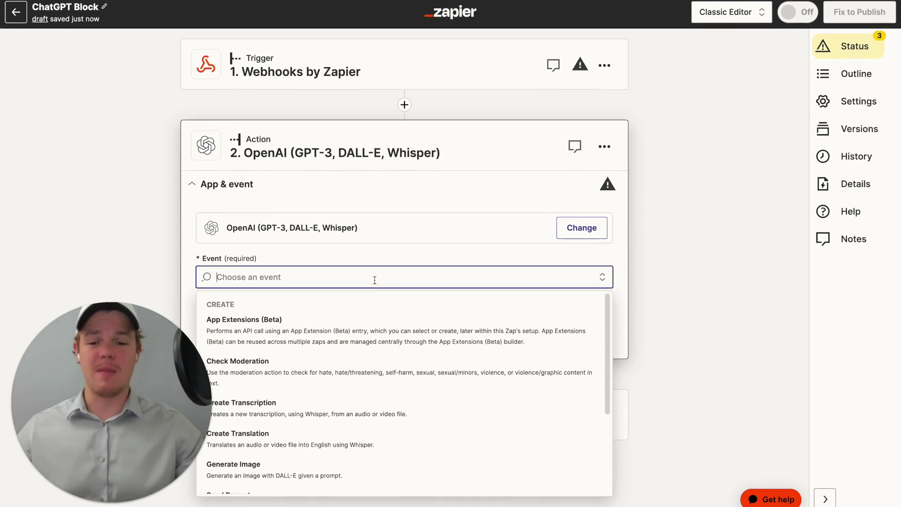
scroll(437, 350, "down", 1)
scroll(438, 351, "down", 1)
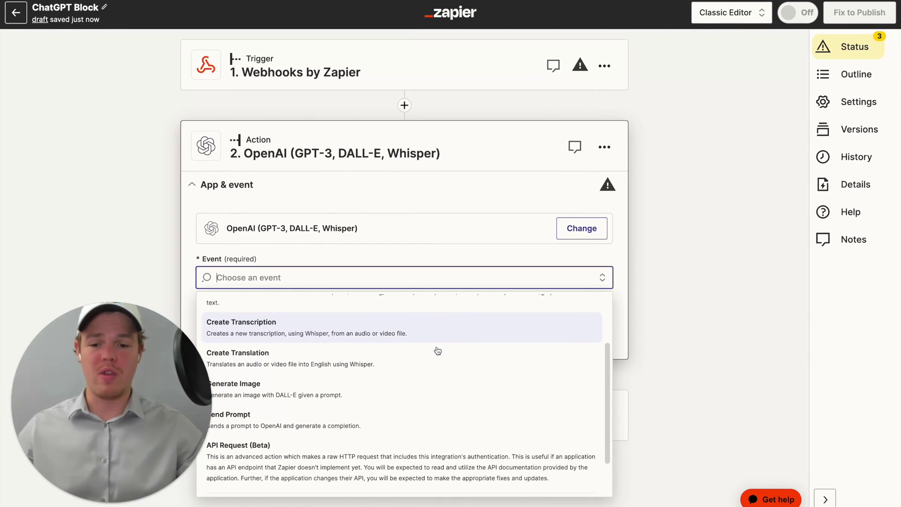
left_click(400, 425)
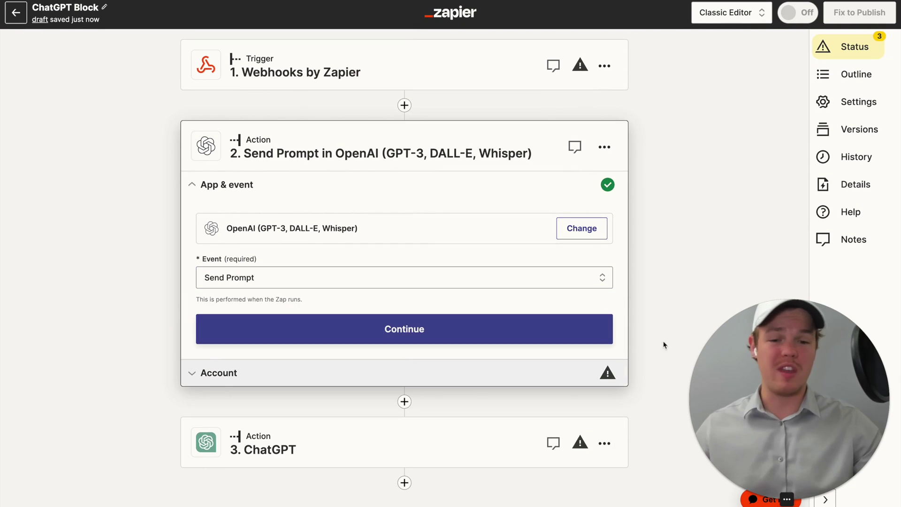
left_click(601, 277)
left_click(558, 289)
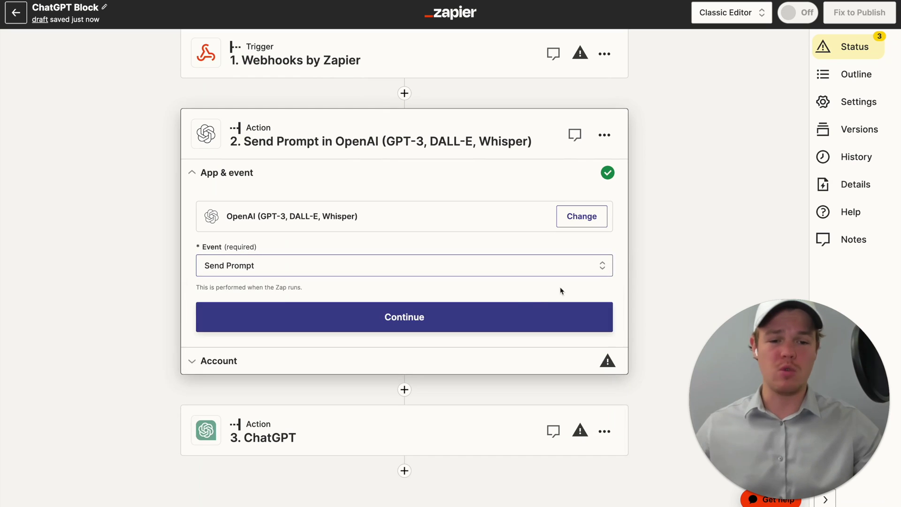
- Connect an OpenAI account and review its defaults: text-davinci-003, temperature 0.7
left_click(506, 313)
left_click(571, 256)
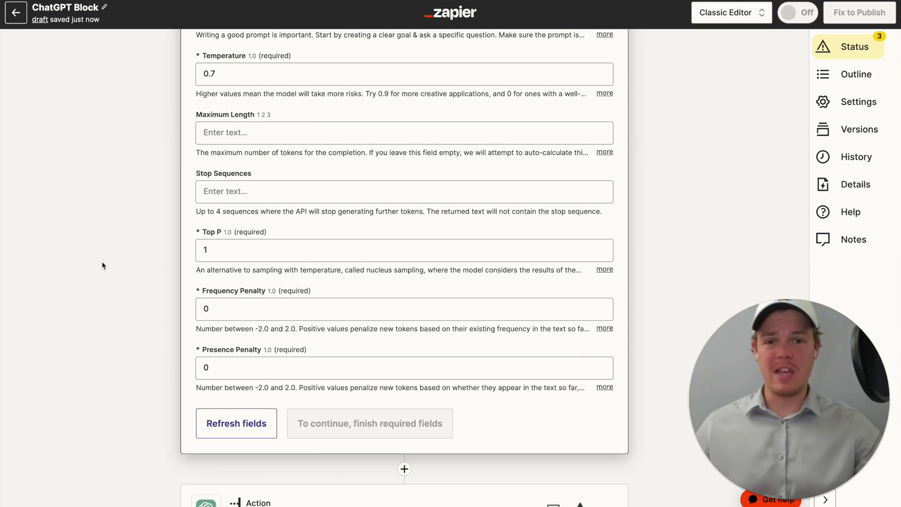
scroll(102, 265, "up", 3)
scroll(103, 266, "up", 3)
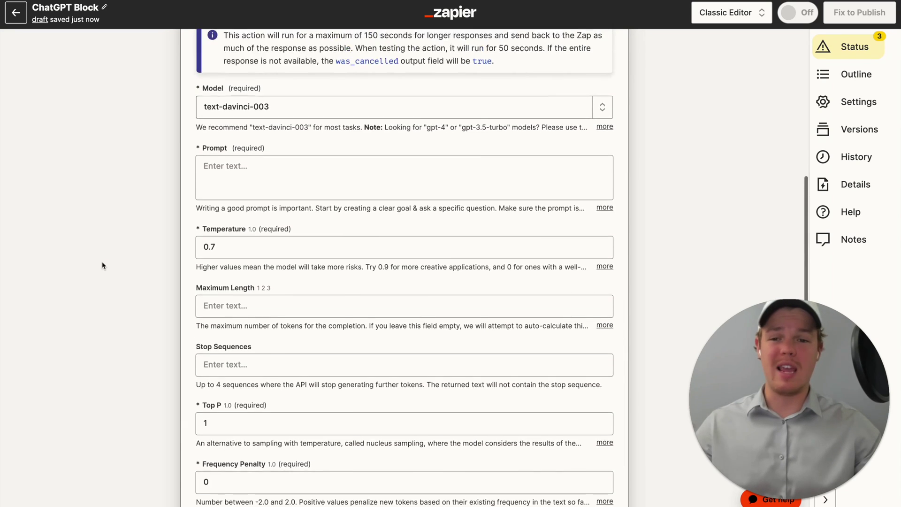
scroll(103, 266, "down", 6)
scroll(102, 264, "up", 1)
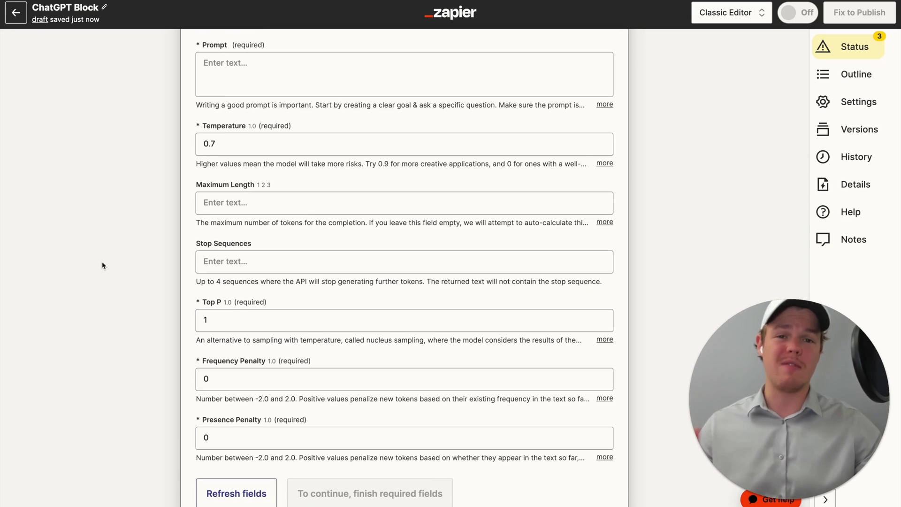
scroll(103, 266, "up", 3)
scroll(330, 183, "up", 6)
- Delete the OpenAI Send Prompt step
left_click(604, 147)
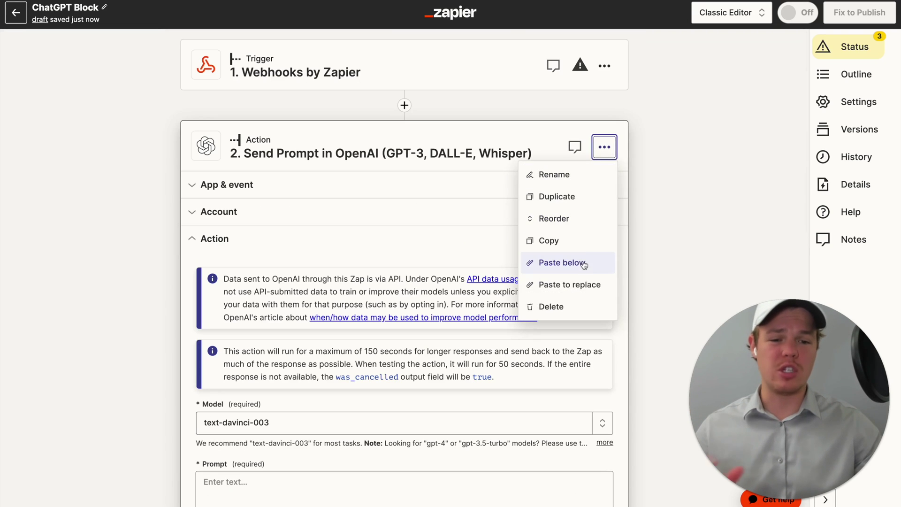
left_click(573, 304)
left_click(576, 305)
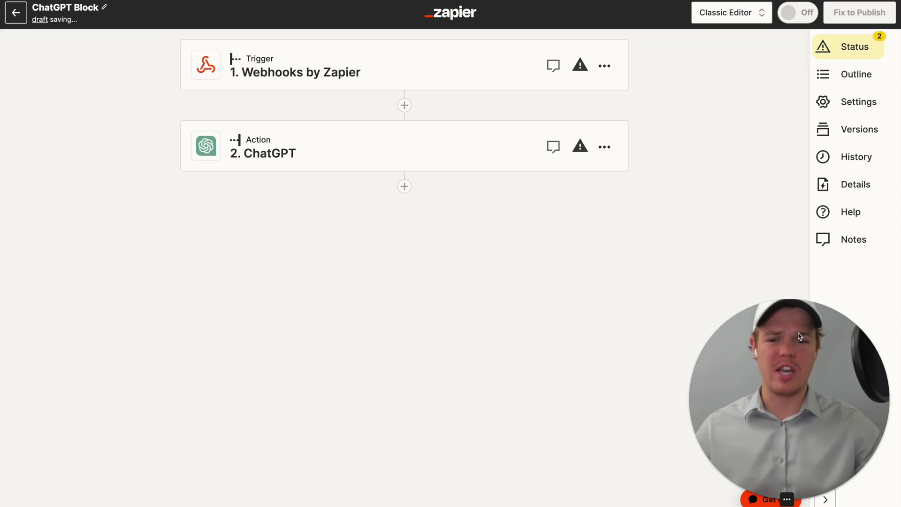
- Set the ChatGPT step's event to Conversation and connect its account
left_click(447, 160)
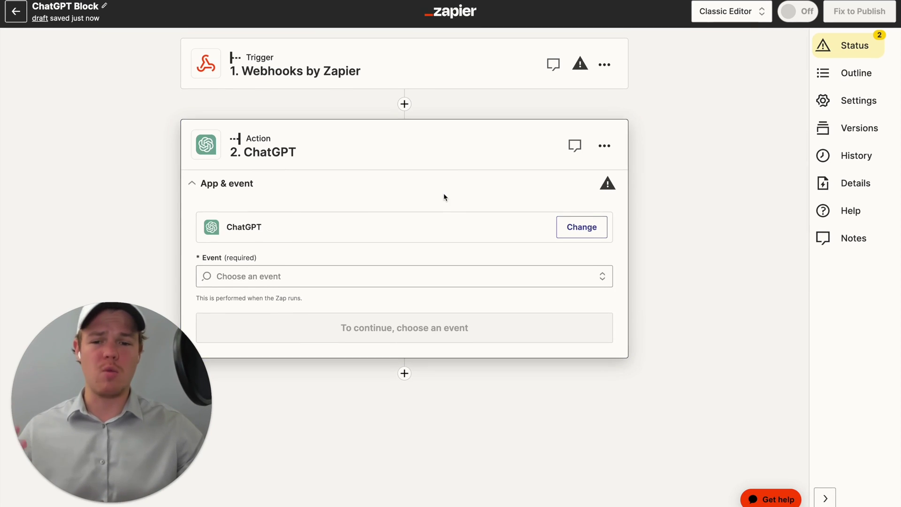
left_click(392, 272)
left_click(354, 322)
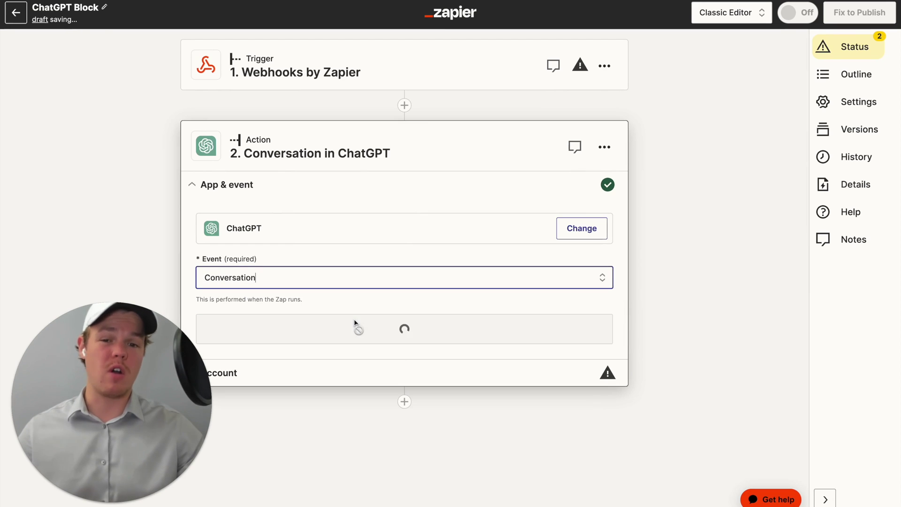
left_click(395, 328)
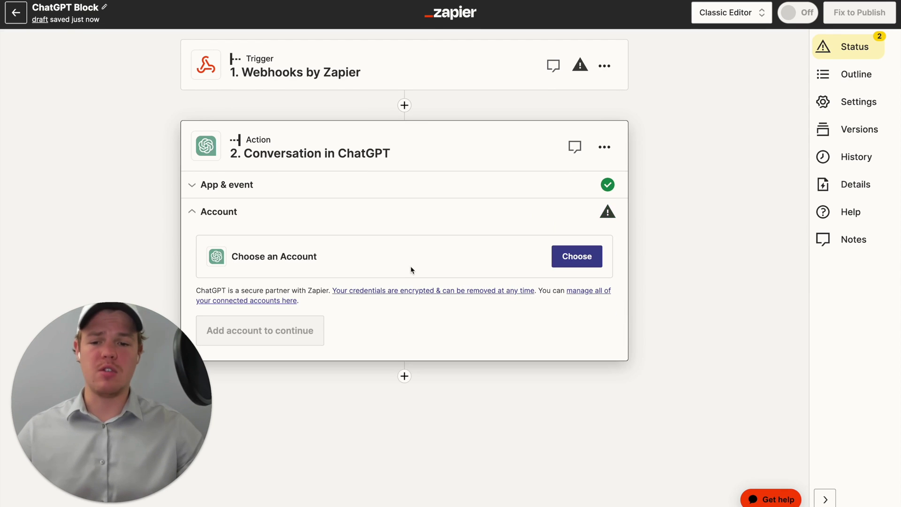
left_click(595, 259)
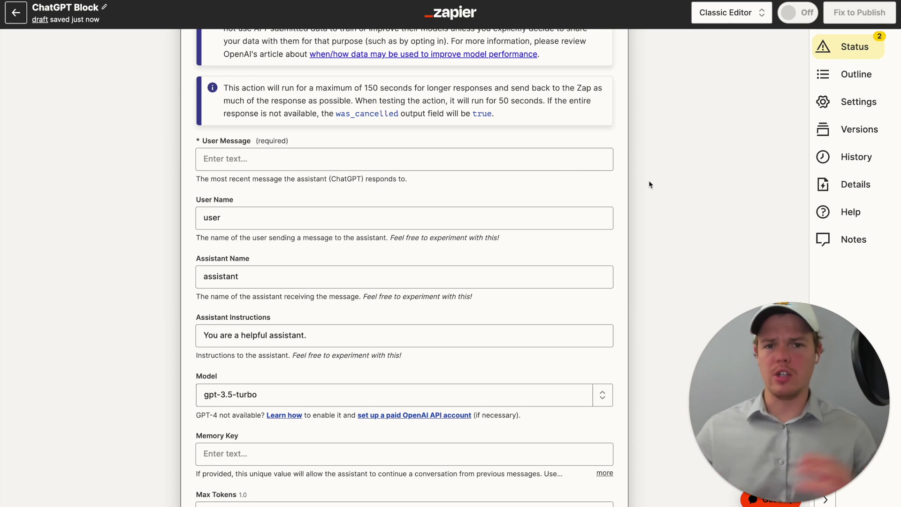
scroll(516, 162, "up", 1)
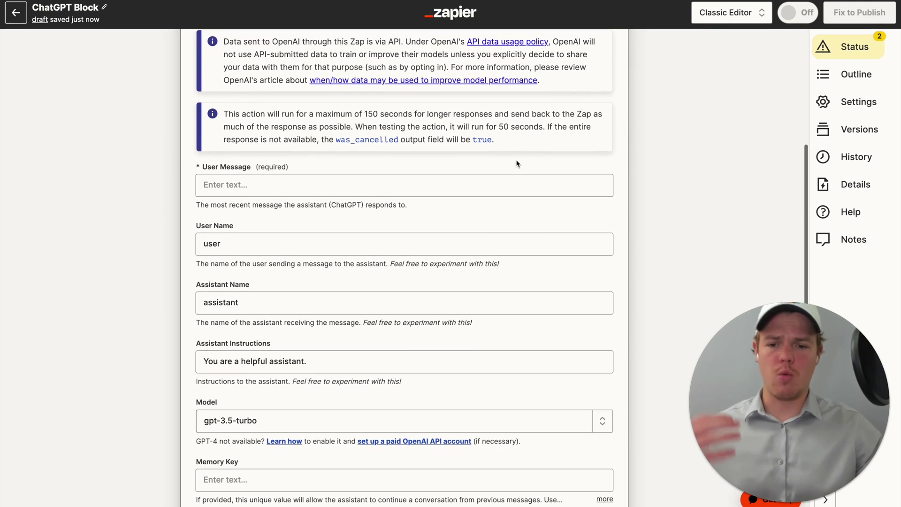
scroll(516, 163, "down", 6)
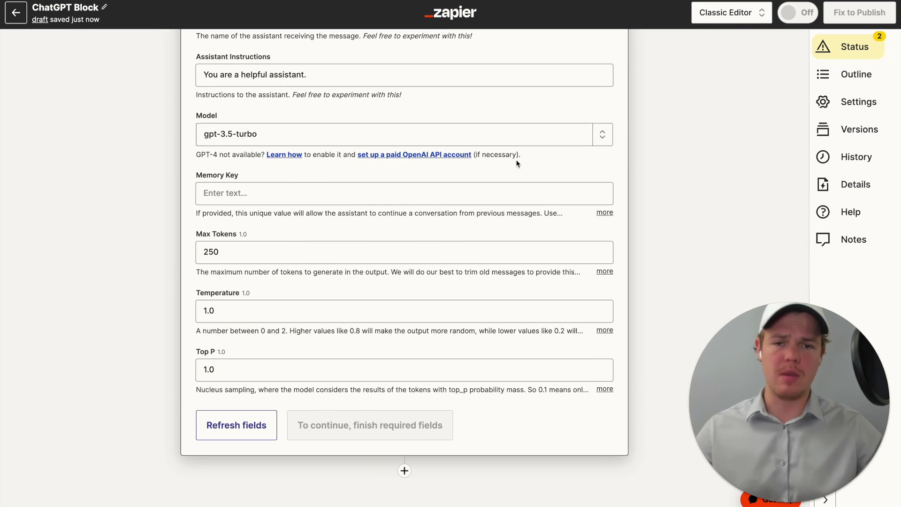
scroll(516, 164, "up", 5)
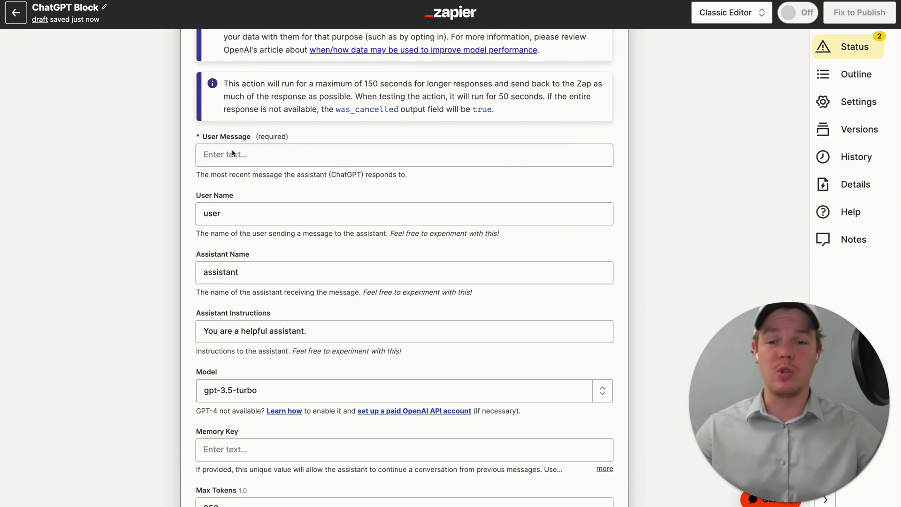
scroll(250, 307, "down", 5)
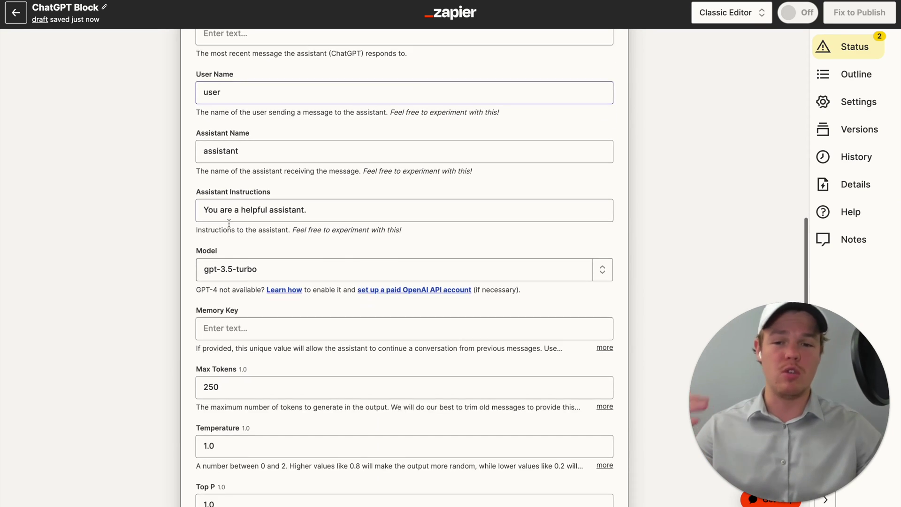
scroll(251, 307, "up", 5)
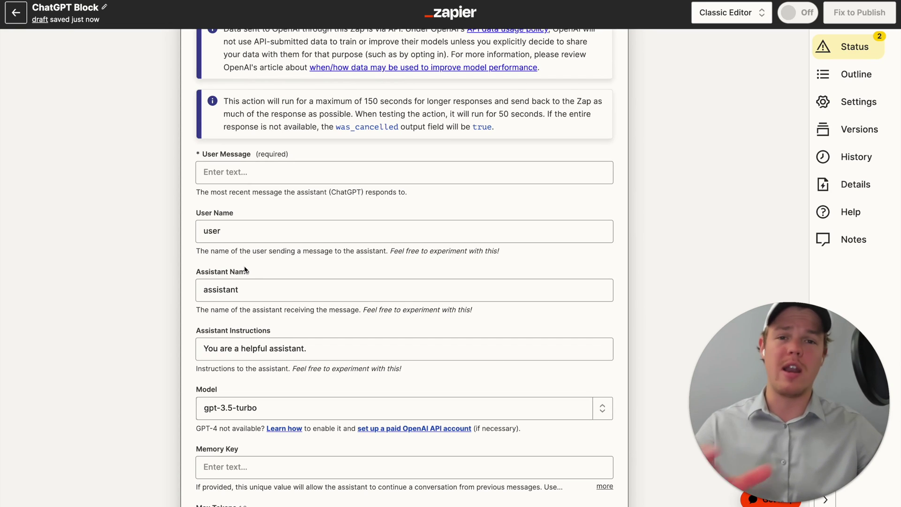
- Append 'Example' to the User Name and 'Soccer' to the Assistant Name
left_click(233, 232)
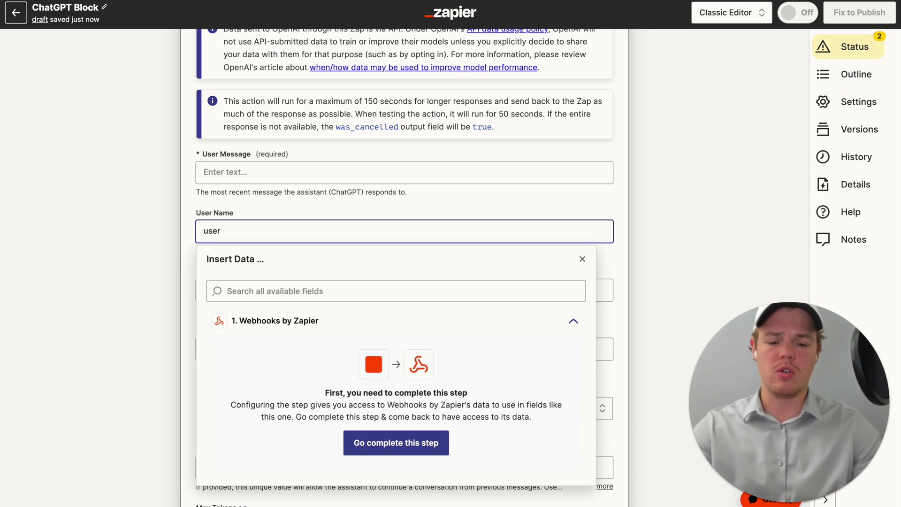
left_click(293, 208)
left_click(272, 288)
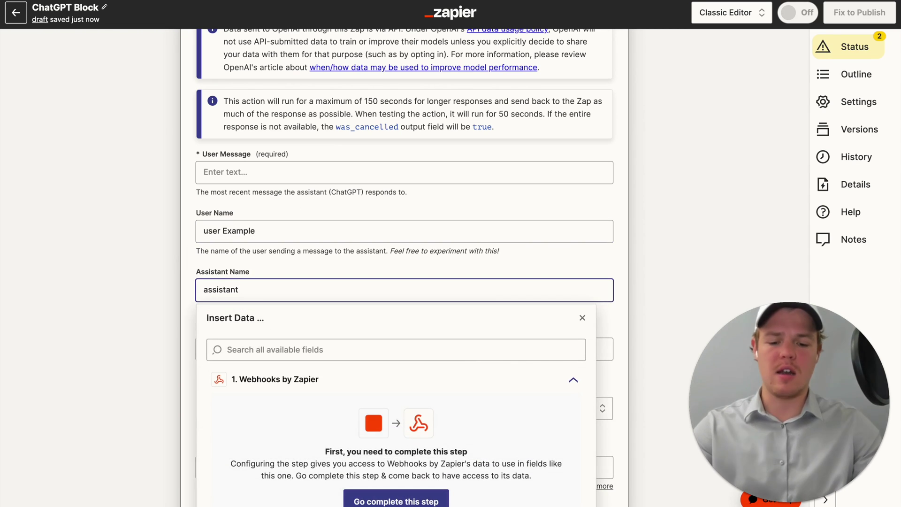
type("Soccer")
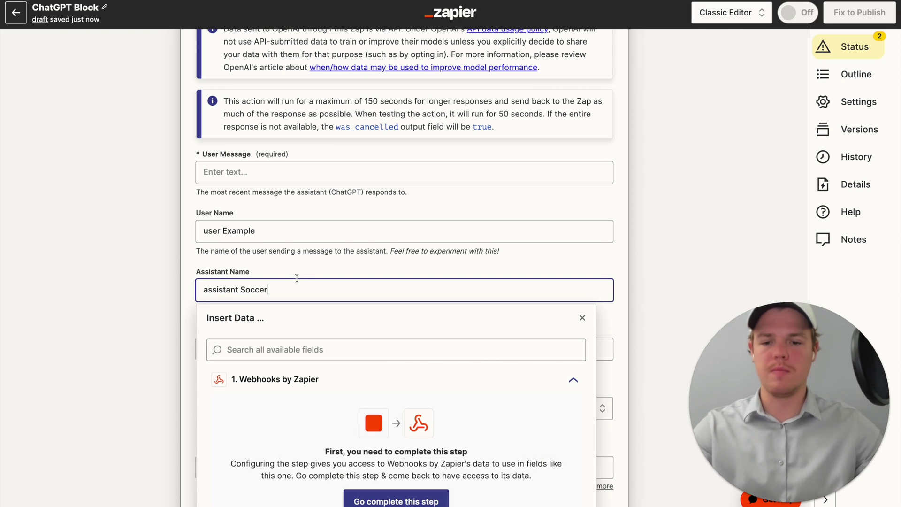
key("Escape")
scroll(395, 89, "up", 5)
- Set the trigger to Schedule by Zapier with the Every Day event
left_click(394, 88)
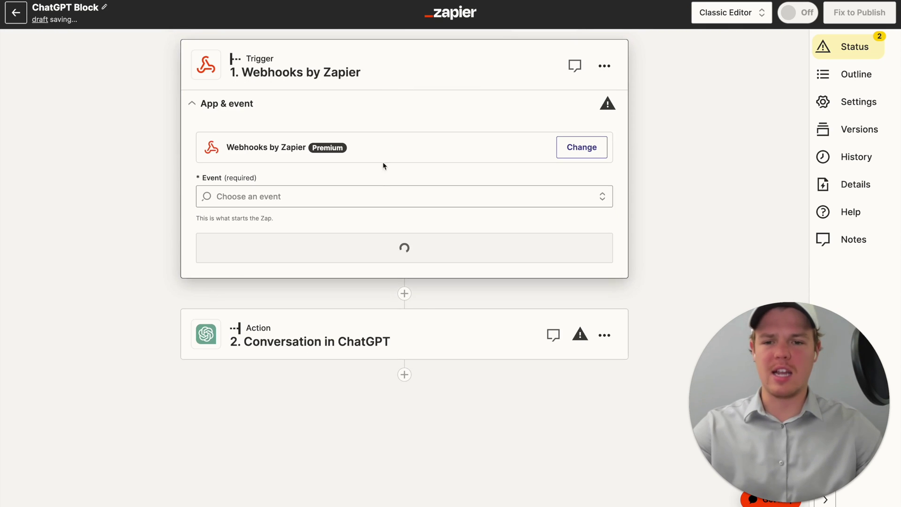
left_click(360, 195)
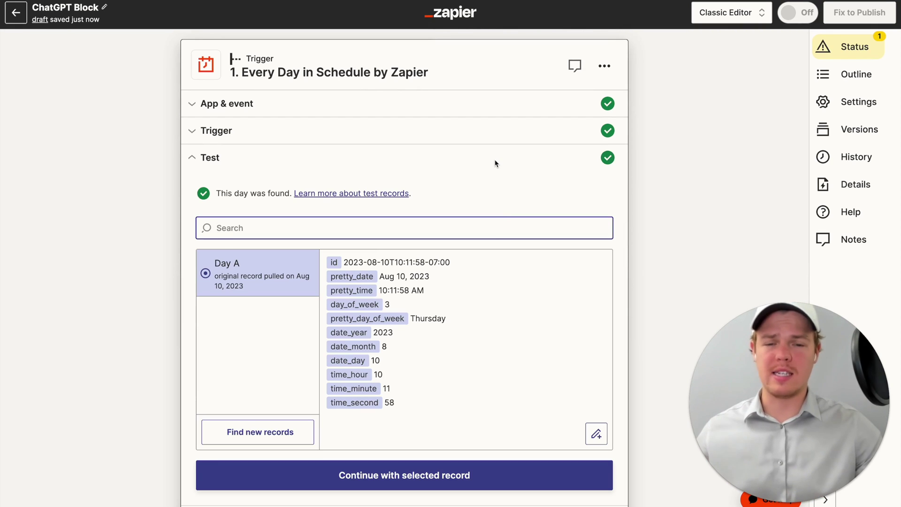
scroll(497, 169, "down", 1)
scroll(459, 305, "down", 3)
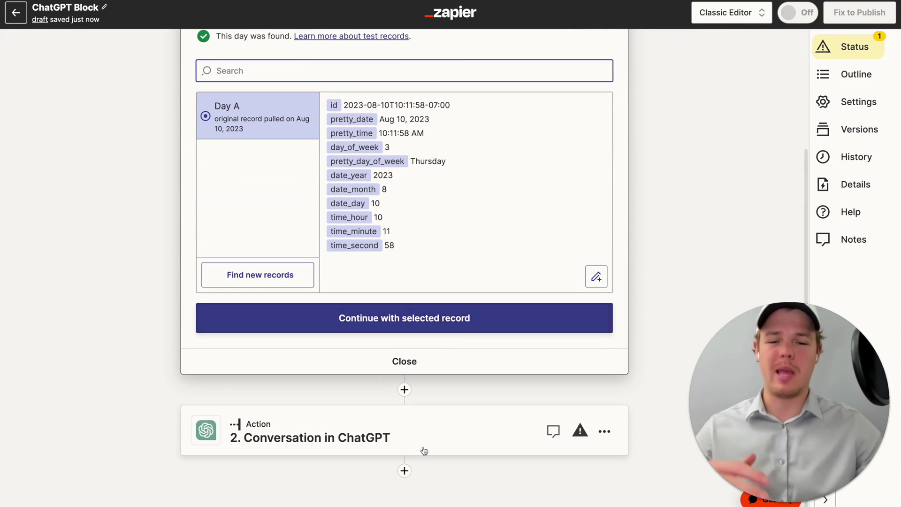
- Enter 'Tell me a short story' as ChatGPT's User Message
left_click(423, 450)
scroll(334, 263, "down", 4)
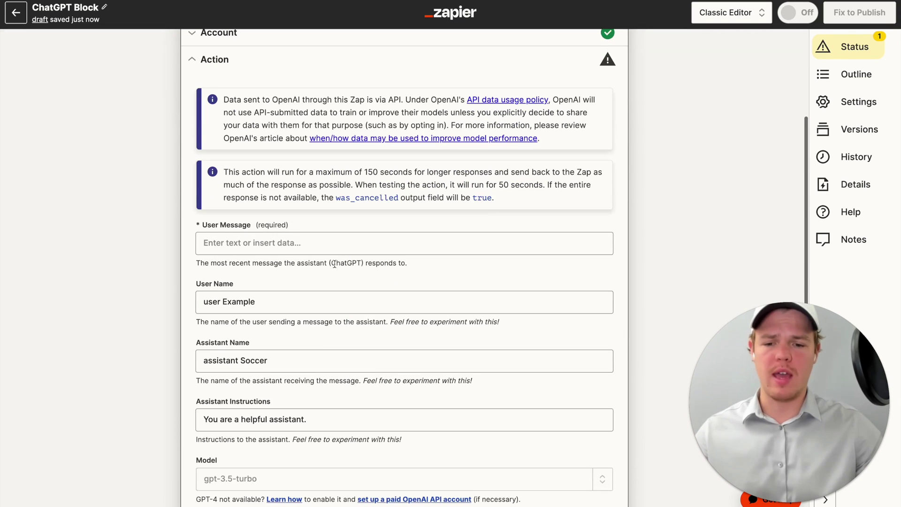
left_click(313, 244)
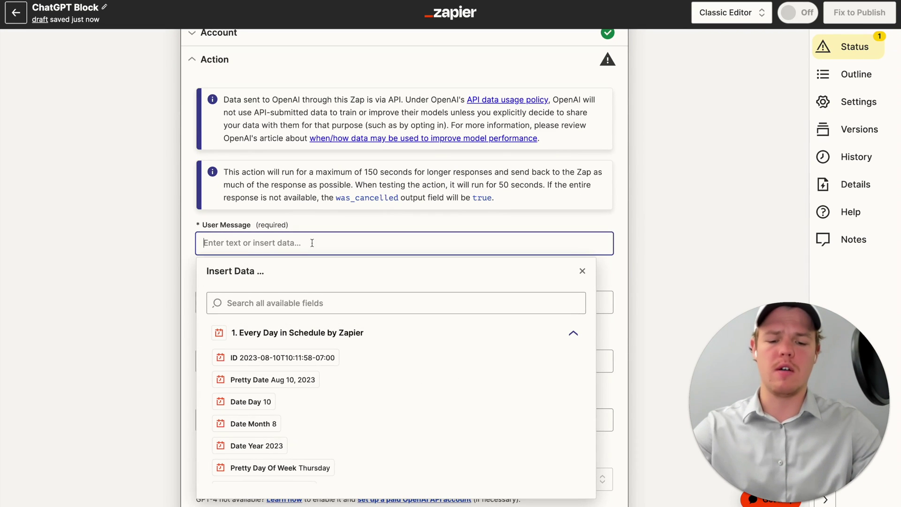
type("Tell me a short s")
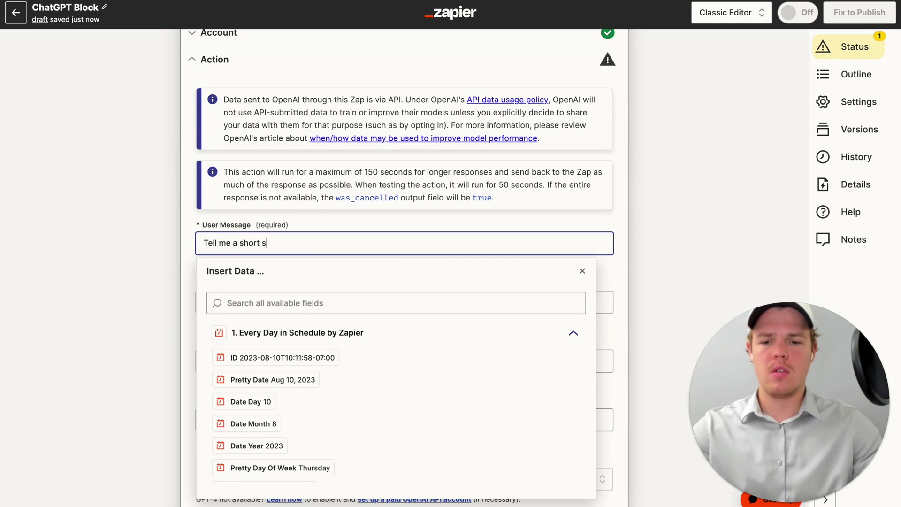
type("tory")
left_click(347, 223)
scroll(348, 222, "down", 3)
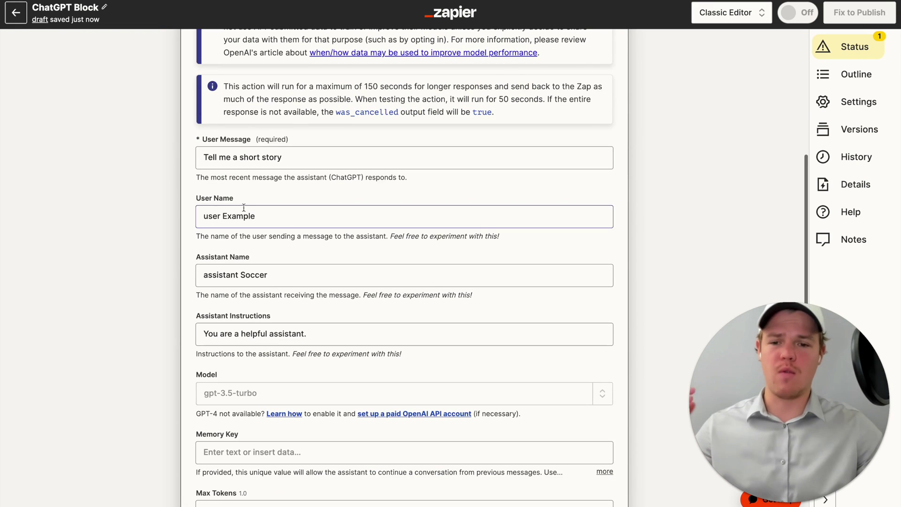
scroll(273, 258, "down", 6)
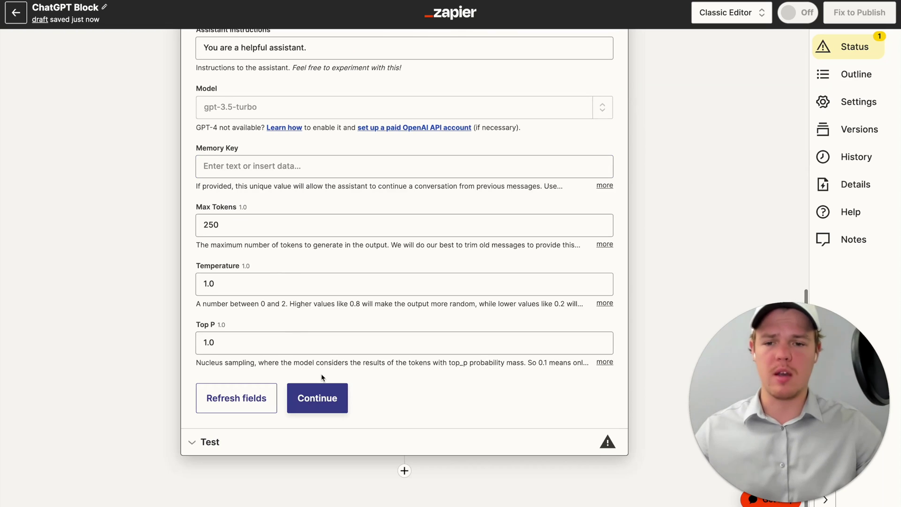
- Send a test conversation to ChatGPT with the current action fields
left_click(313, 398)
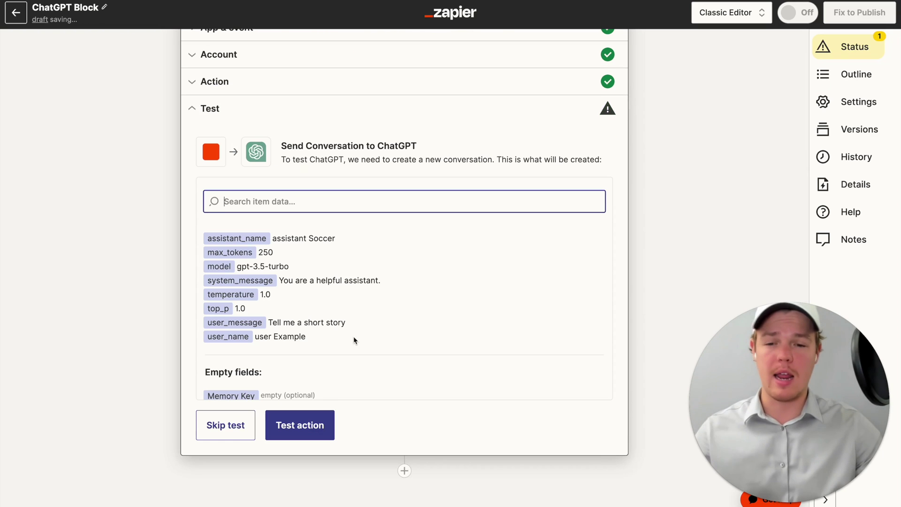
left_click(314, 424)
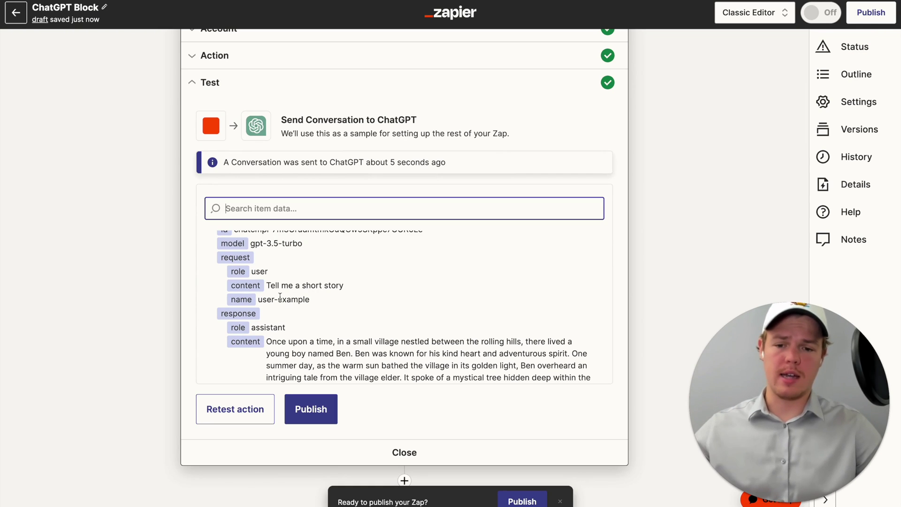
left_click_drag(272, 300, 320, 299)
- Read the test output: a story about Ben's wish and a mystical tree, 22 tokens
scroll(320, 299, "down", 10)
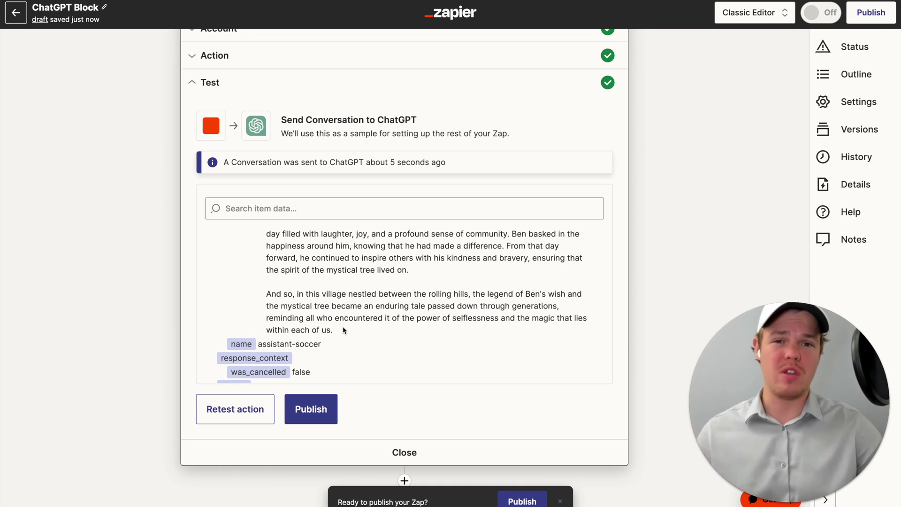
scroll(343, 329, "down", 1)
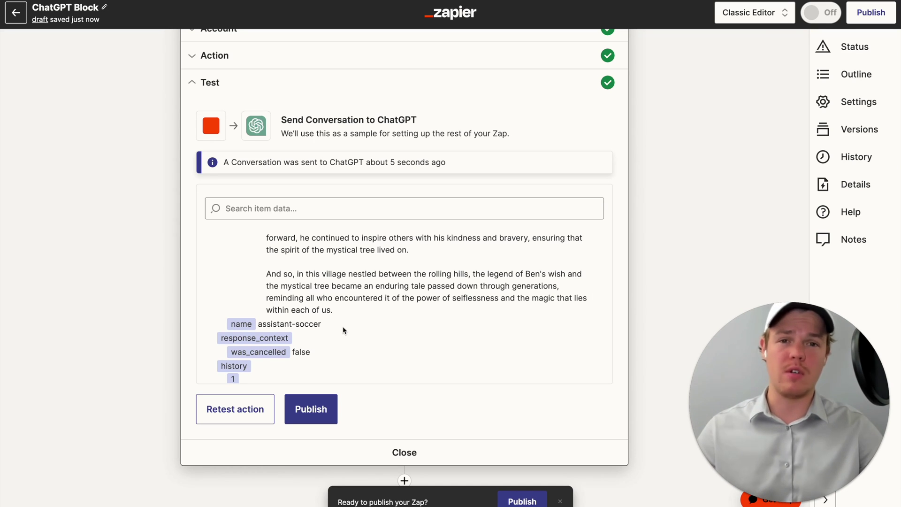
scroll(342, 326, "down", 2)
scroll(343, 325, "up", 3)
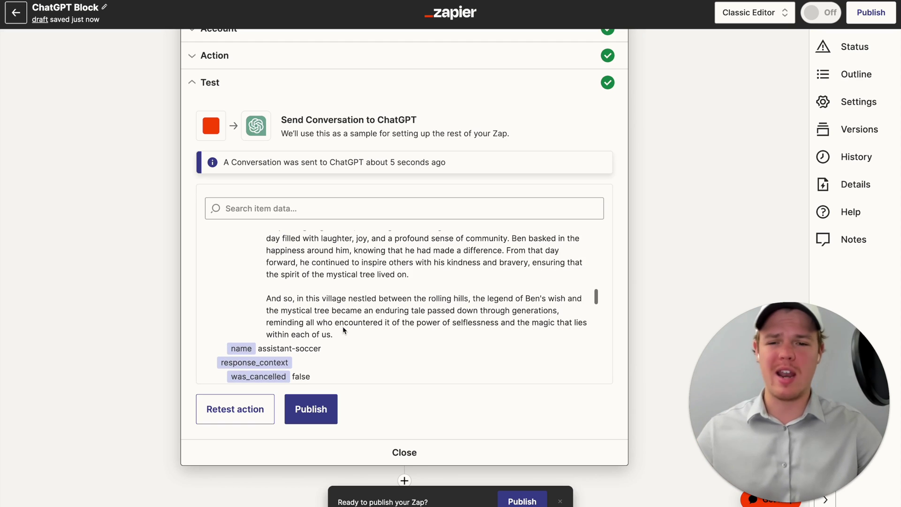
scroll(342, 326, "up", 5)
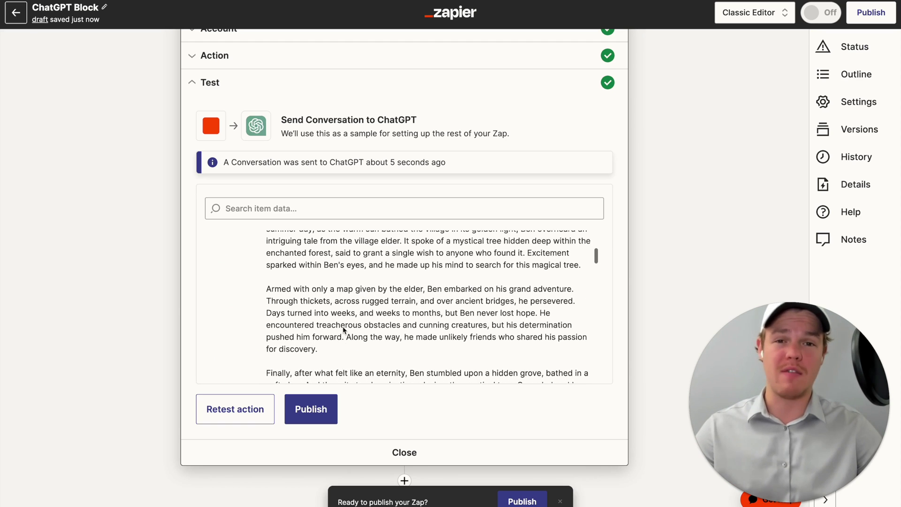
scroll(342, 325, "up", 5)
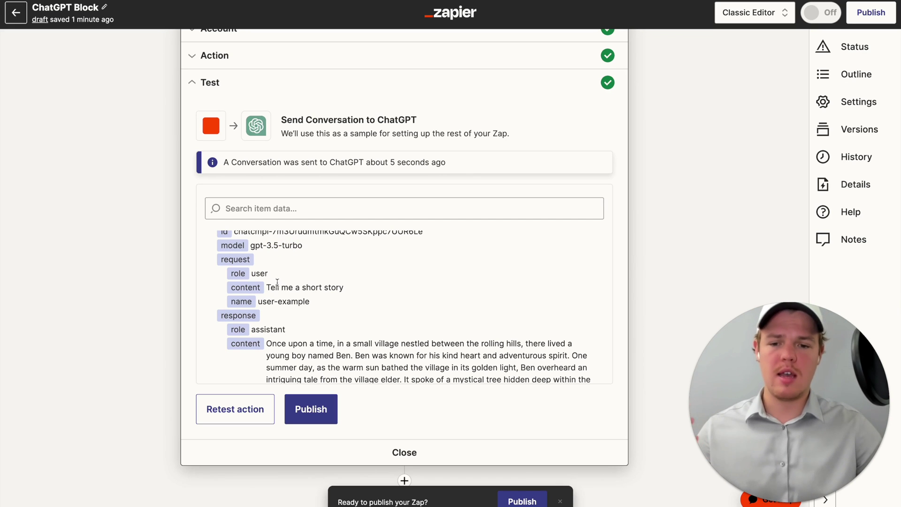
left_click_drag(267, 287, 352, 290)
scroll(352, 290, "down", 10)
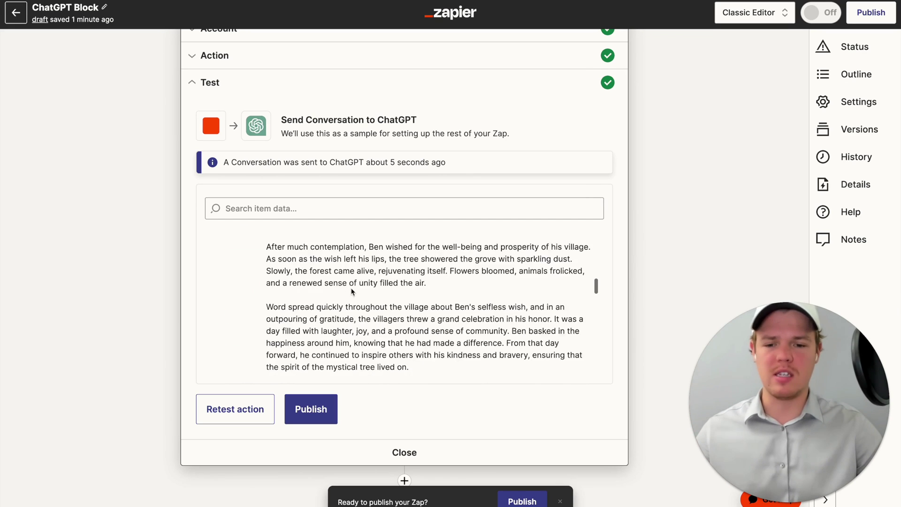
scroll(352, 290, "down", 5)
scroll(352, 290, "up", 1)
scroll(352, 291, "down", 2)
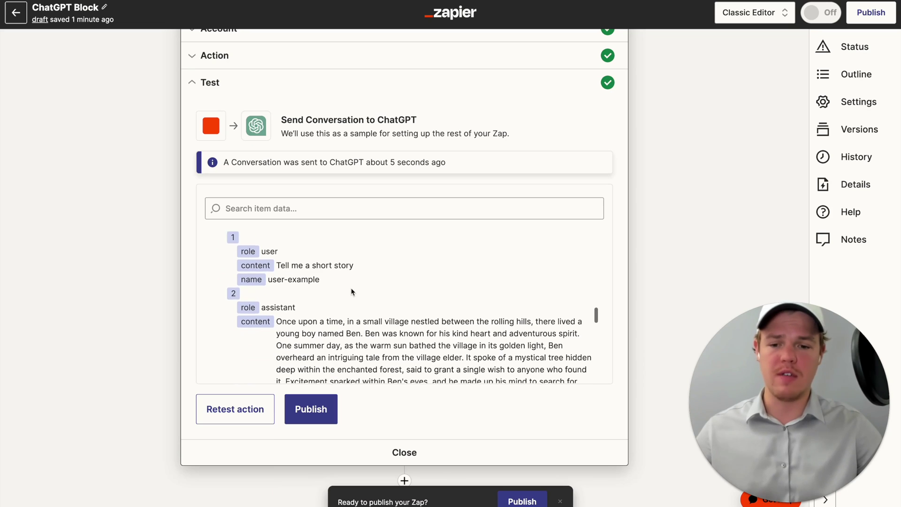
scroll(352, 292, "down", 8)
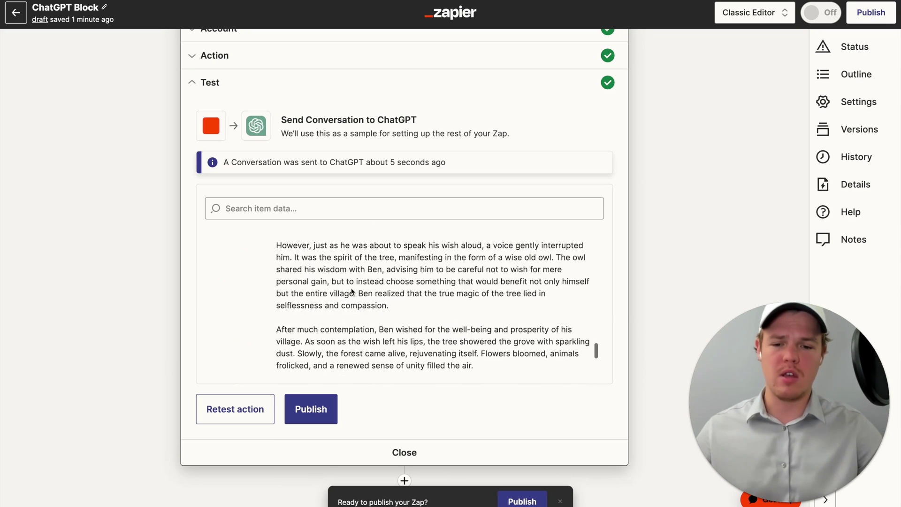
scroll(352, 291, "down", 6)
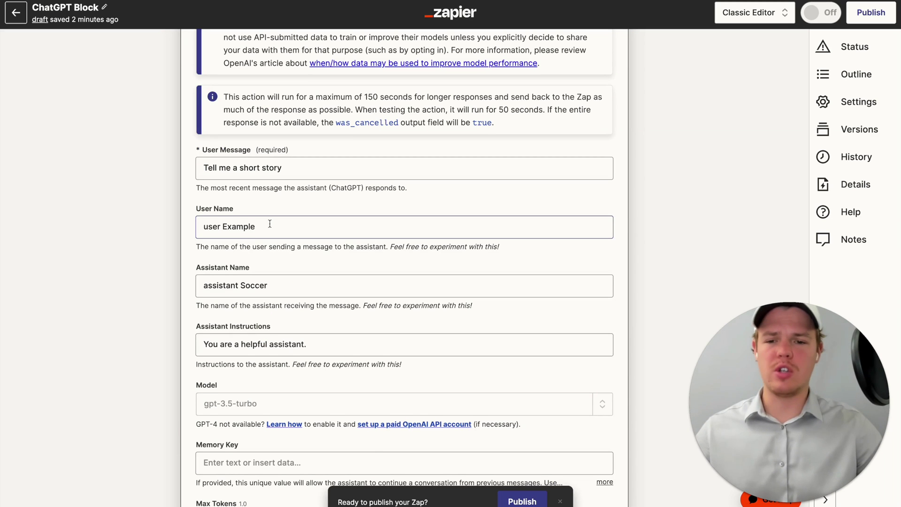
- Remove 'Example' from User Name and 'Soccer' from Assistant Name
double_click(239, 226)
key("BackSpace")
left_click(269, 201)
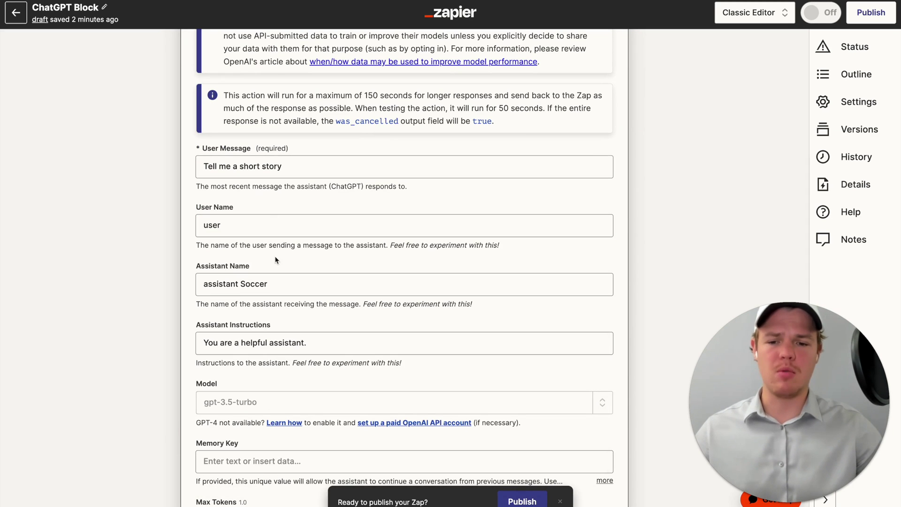
left_click(275, 259)
key("BackSpace")
key("BackSpace")
key("BackSpace")
key("BackSpace")
key("BackSpace")
key("BackSpace")
left_click(285, 249)
- Change Assistant Instructions to 'You are a social media manager'
scroll(286, 255, "down", 1)
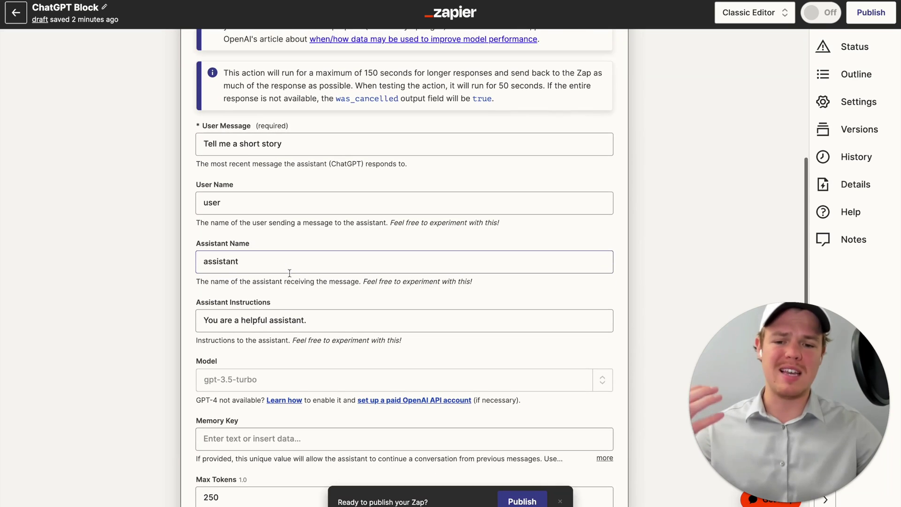
scroll(290, 277, "down", 1)
left_click(308, 270)
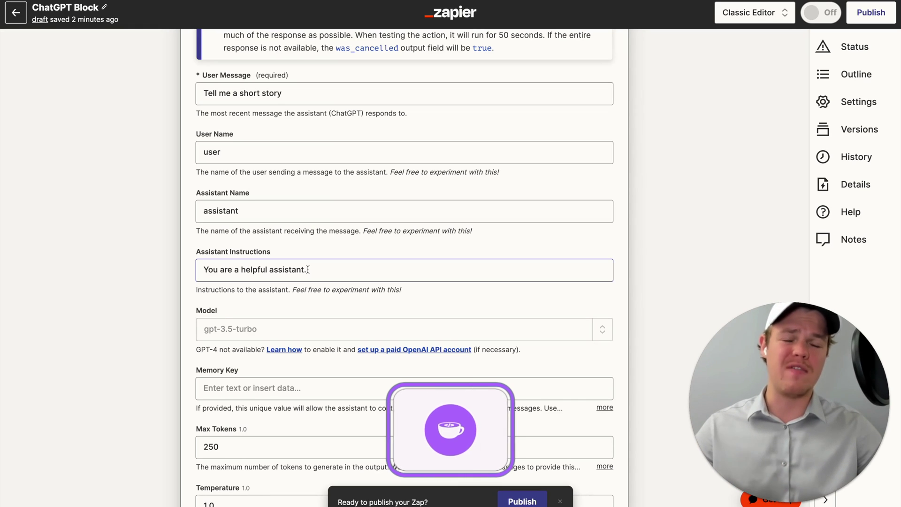
scroll(307, 269, "up", 1)
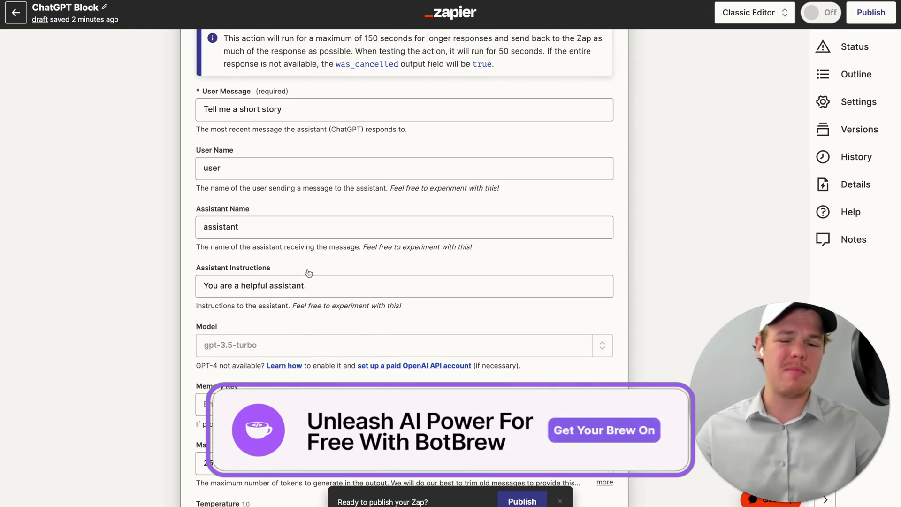
scroll(308, 269, "down", 1)
left_click(308, 269)
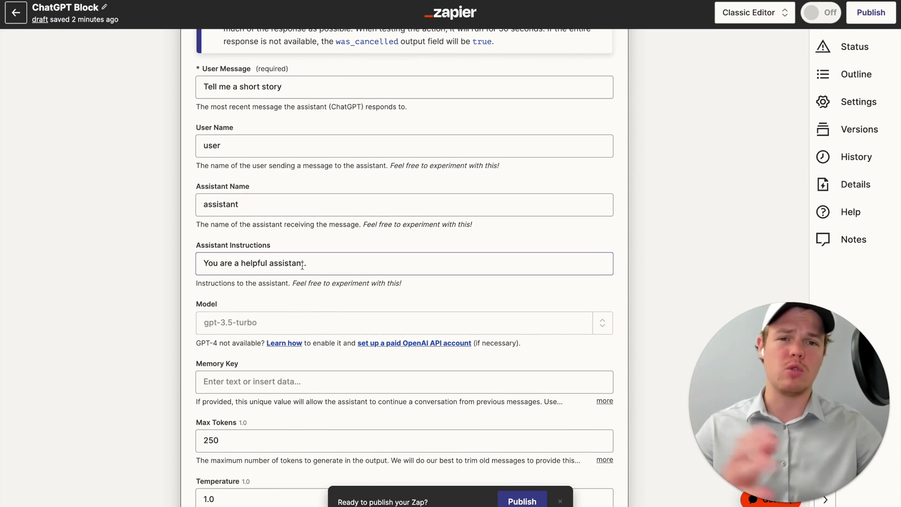
left_click(246, 262)
left_click_drag(241, 262, 382, 258)
type("s")
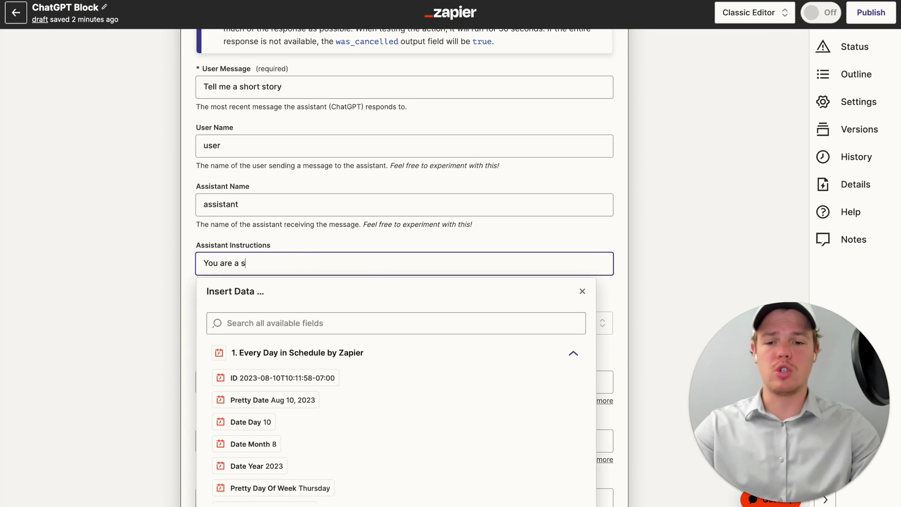
type("ocial media manager")
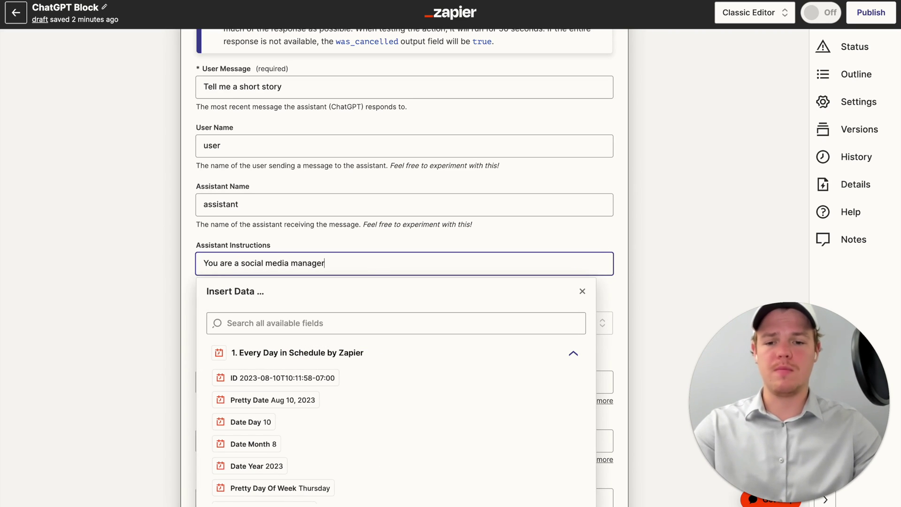
left_click(437, 245)
- Scroll down the ChatGPT Conversation form to the Model field
scroll(437, 247, "down", 1)
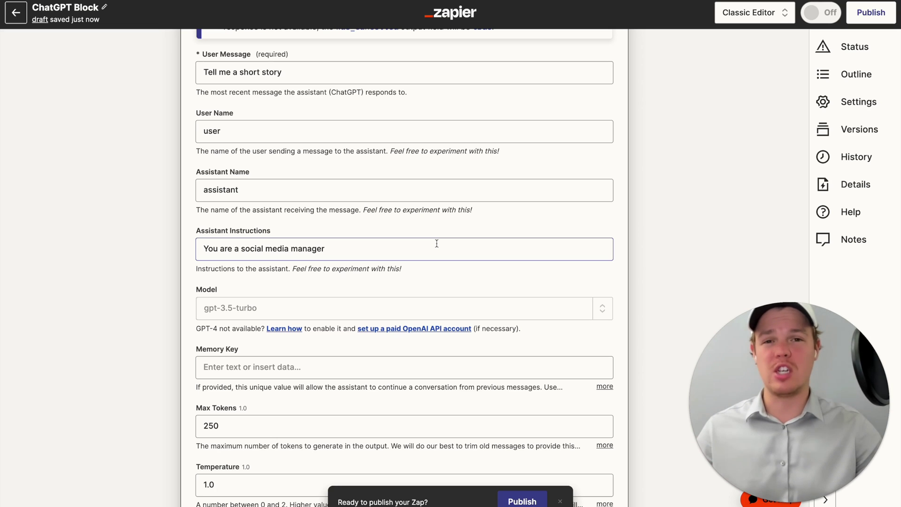
scroll(416, 229, "down", 1)
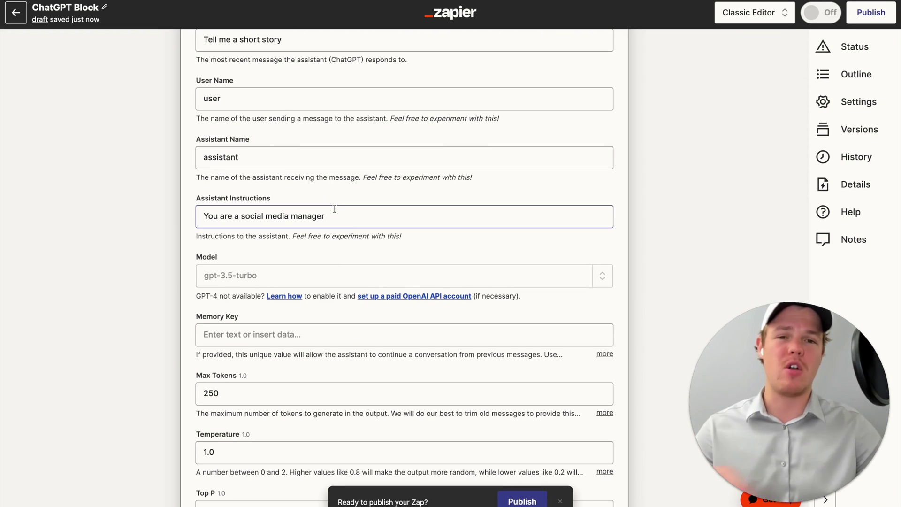
scroll(335, 209, "down", 1)
- Browse the Model dropdown's built-in options and close it, leaving gpt-3.5-turbo selected
left_click(322, 228)
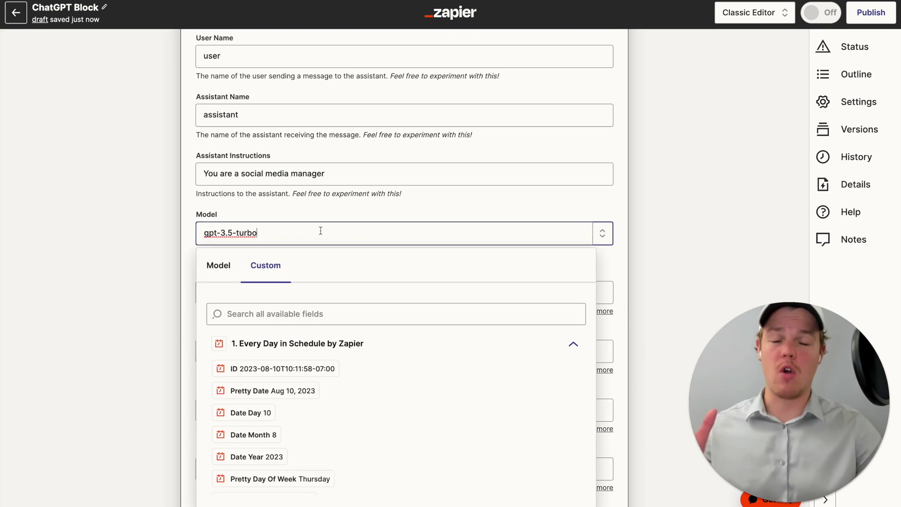
left_click(216, 265)
scroll(342, 270, "down", 1)
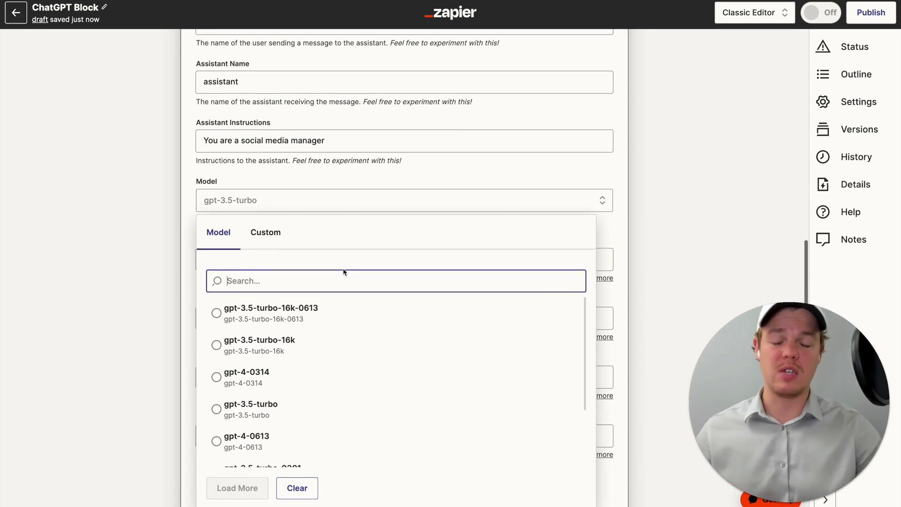
scroll(343, 272, "down", 1)
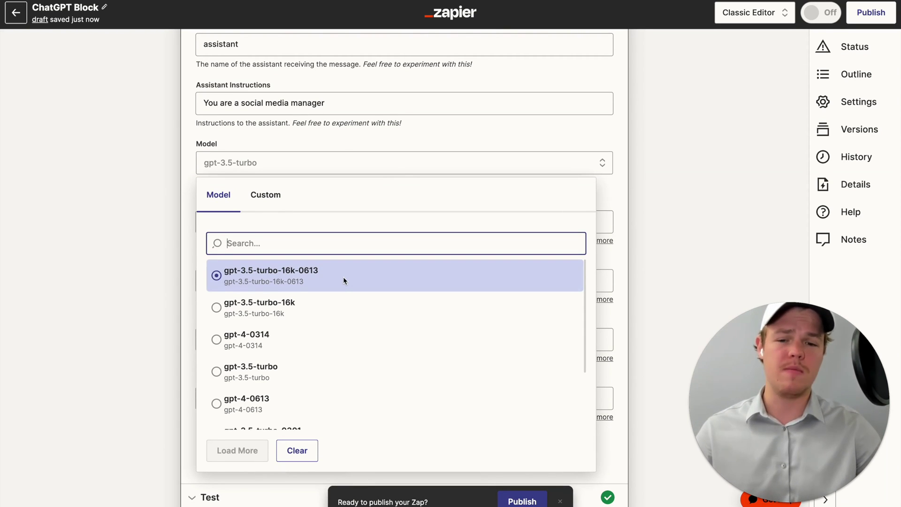
scroll(354, 235, "down", 1)
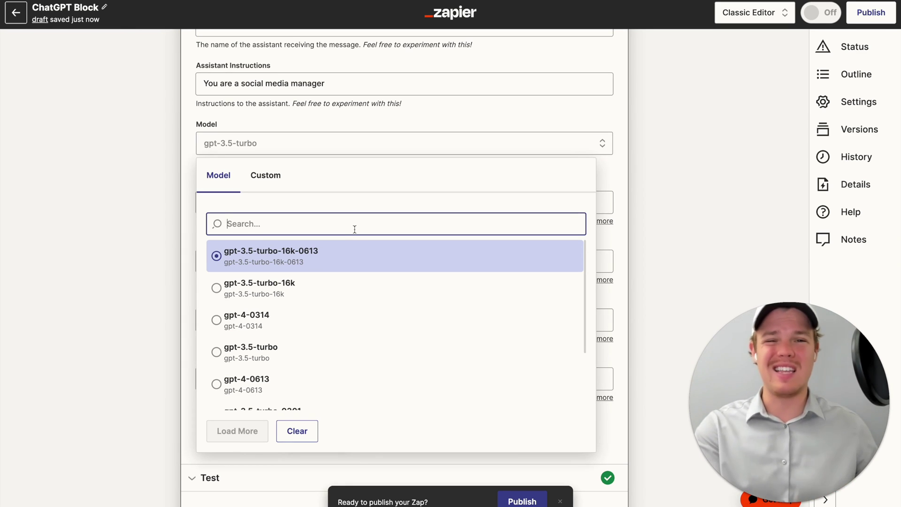
scroll(382, 291, "down", 3)
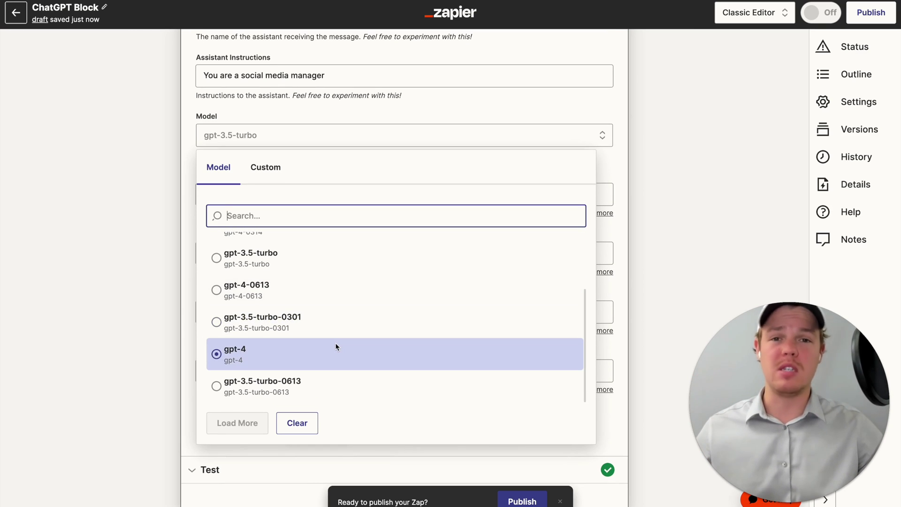
scroll(336, 347, "up", 3)
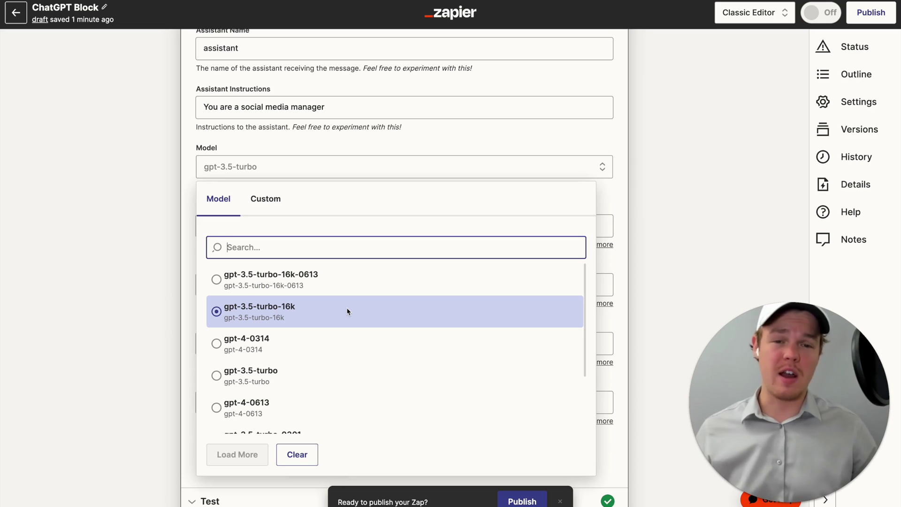
scroll(350, 303, "down", 1)
scroll(350, 304, "down", 1)
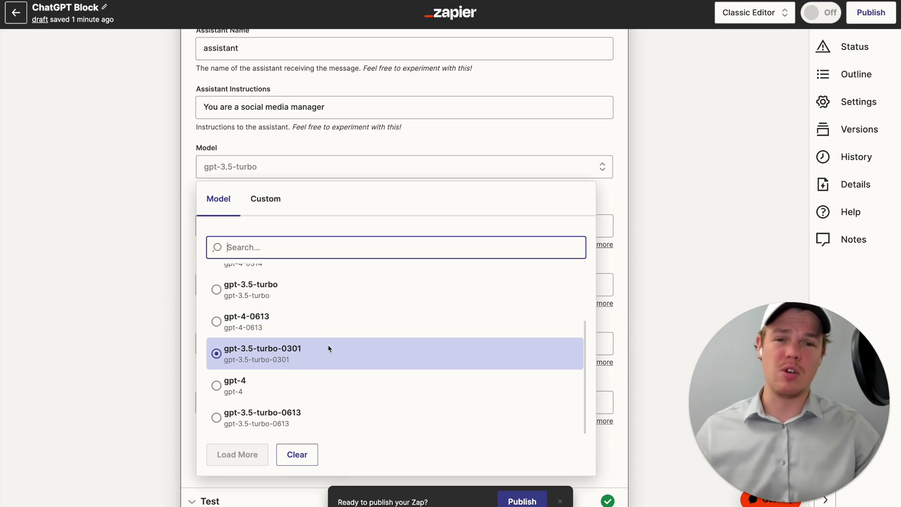
scroll(328, 367, "up", 2)
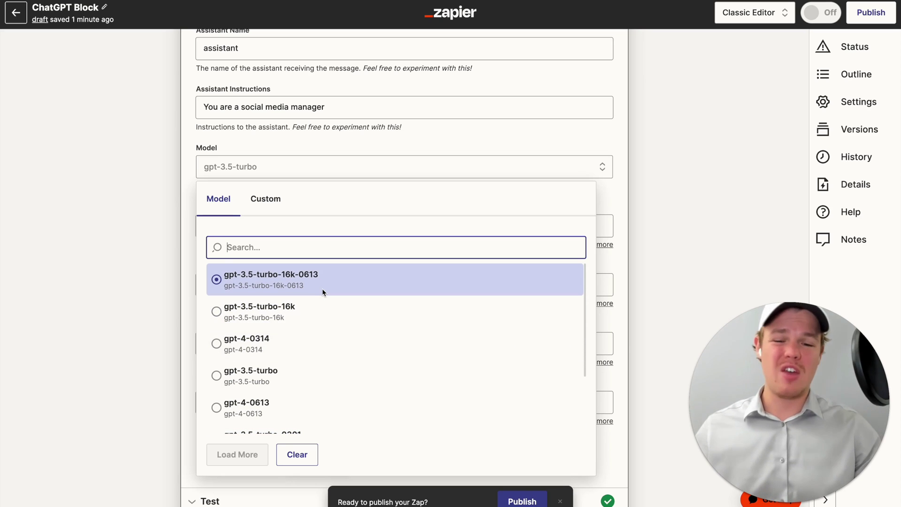
scroll(321, 288, "down", 2)
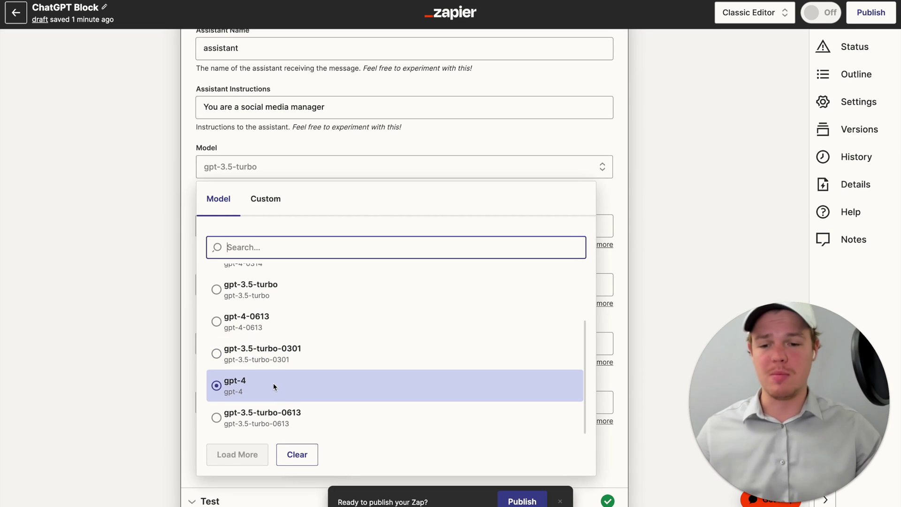
scroll(273, 383, "up", 3)
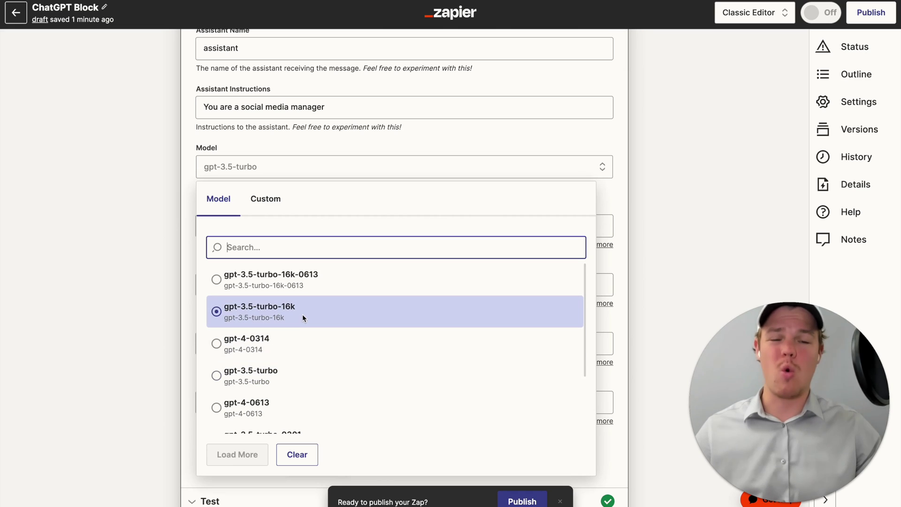
left_click(248, 204)
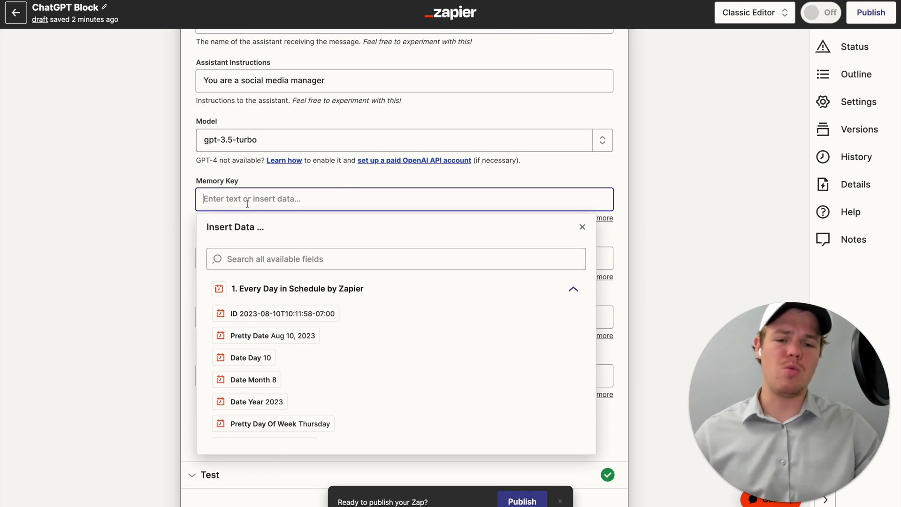
- Dismiss the Insert Data panel and expand the full Memory Key description
left_click(338, 186)
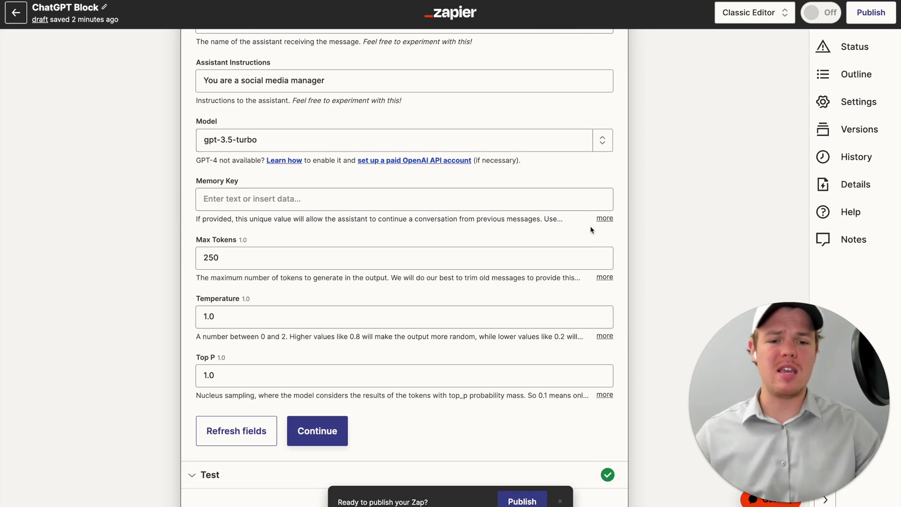
left_click(604, 219)
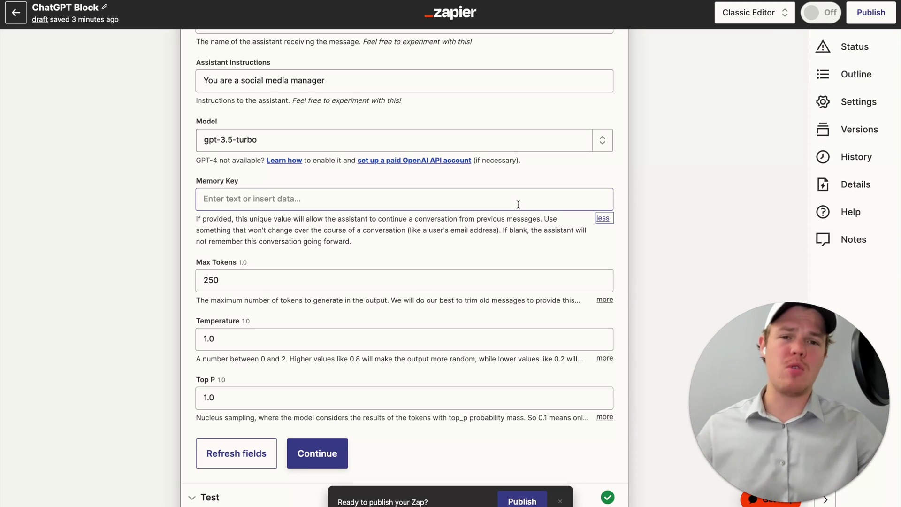
left_click(517, 199)
type("2345432fafaf")
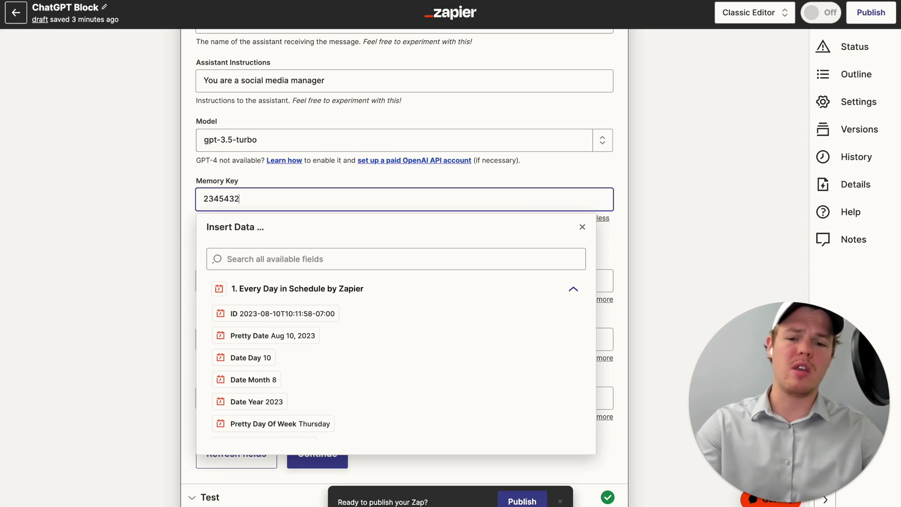
key("BackSpace")
key("BackSpace")
key("BackSpace")
key("BackSpace")
key("BackSpace")
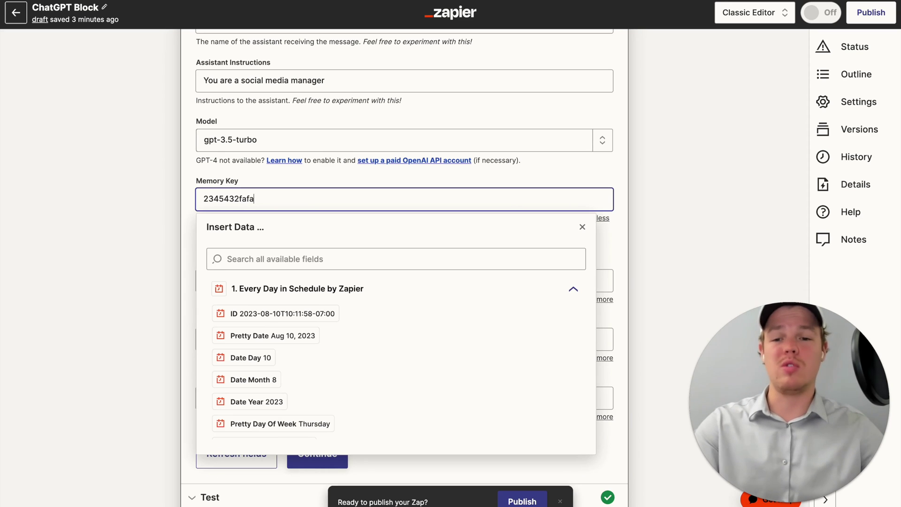
type("eqeqweqwe1")
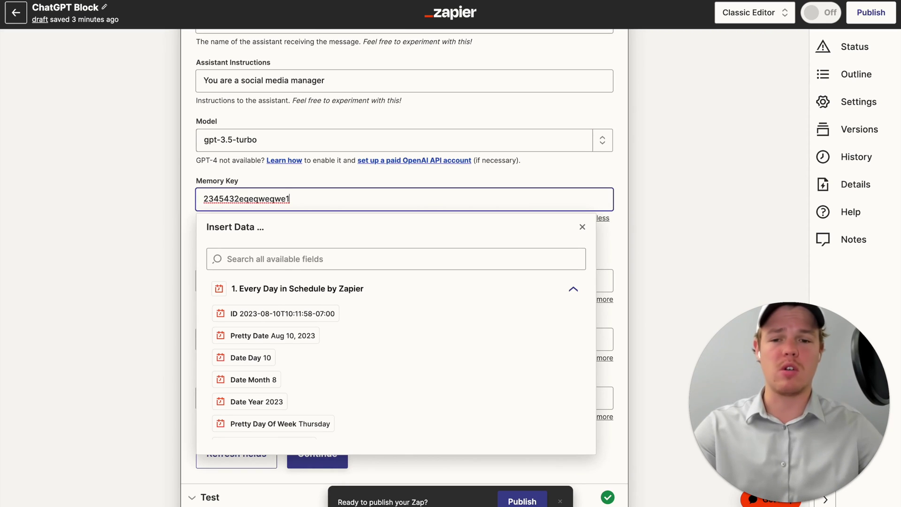
key("BackSpace")
key("BackSpace")
key("BackSpace")
key("BackSpace")
key("BackSpace")
key("BackSpace")
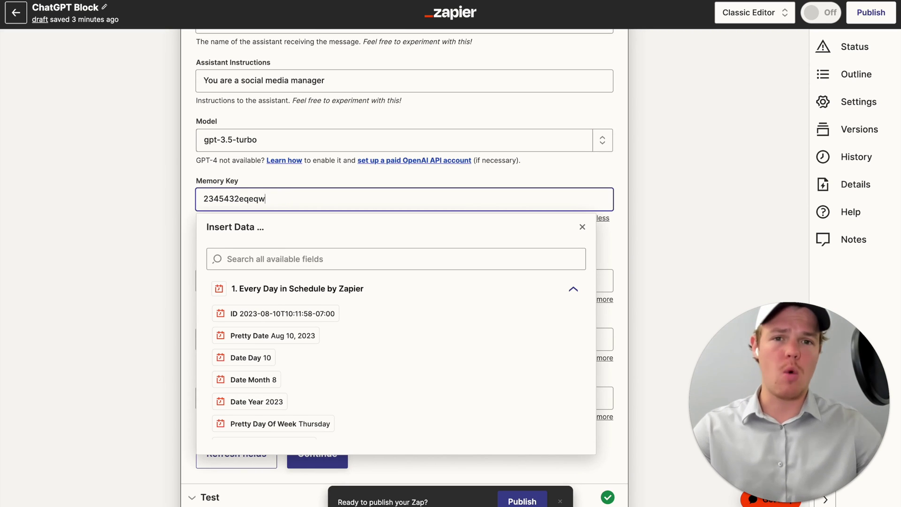
left_click(594, 176)
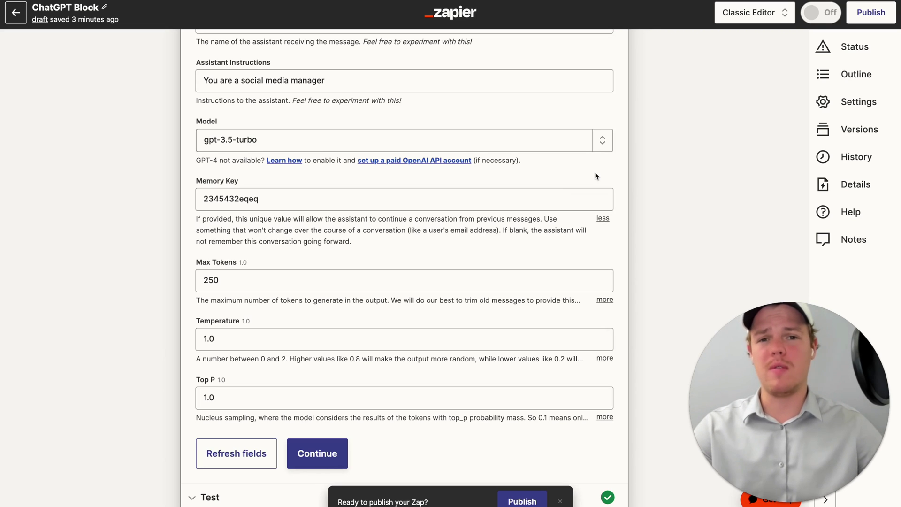
scroll(595, 176, "up", 5)
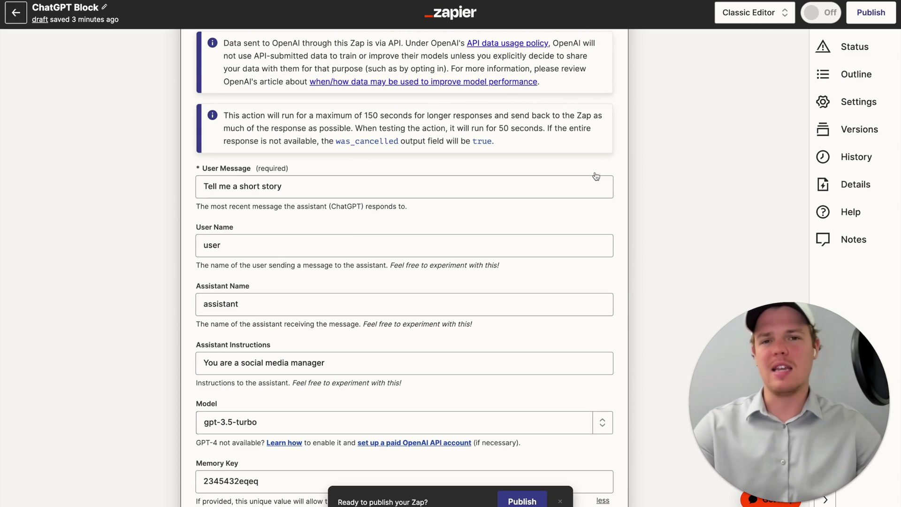
scroll(595, 175, "down", 2)
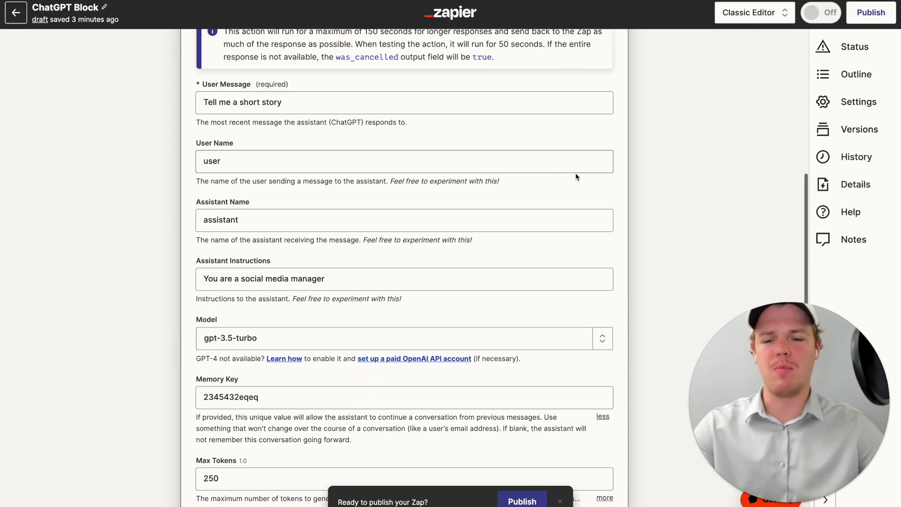
scroll(544, 175, "down", 4)
left_click(362, 218)
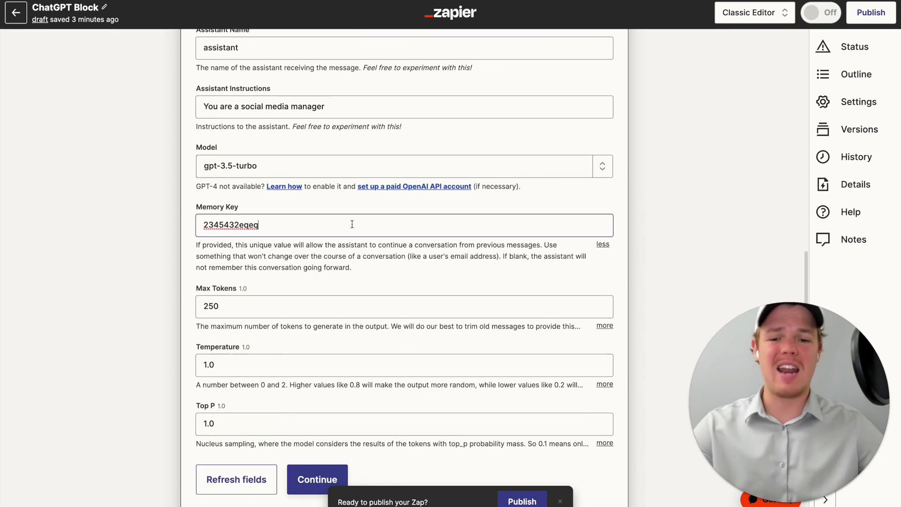
type("1")
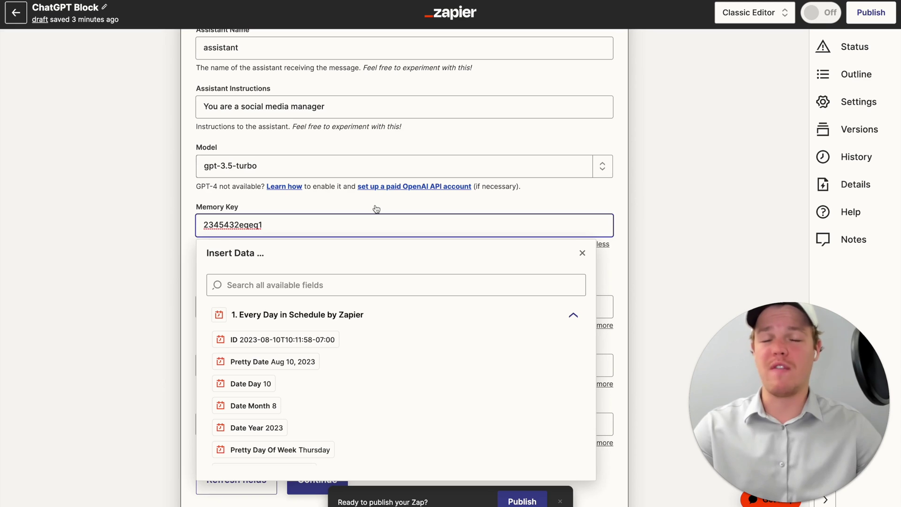
left_click(375, 209)
scroll(425, 211, "down", 2)
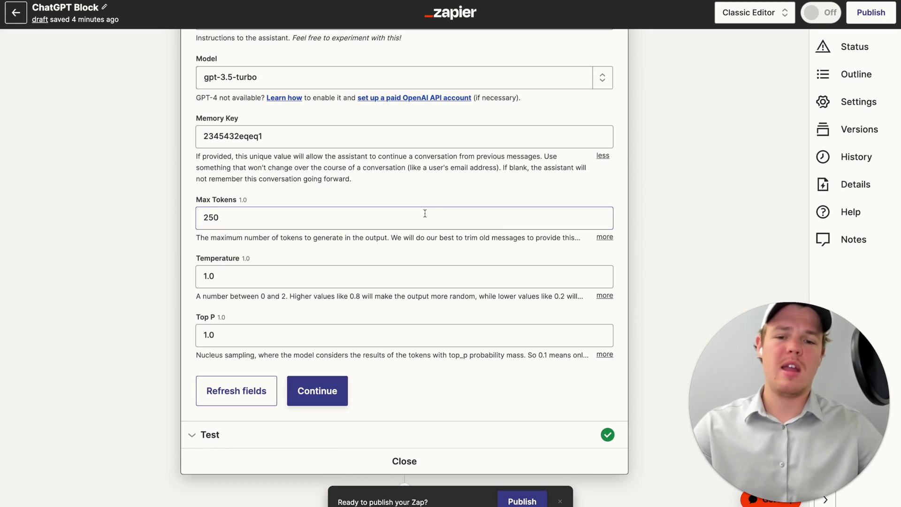
- Expand the Max Tokens description to see the gpt-4 and gpt-3.5-turbo token limits
left_click(604, 237)
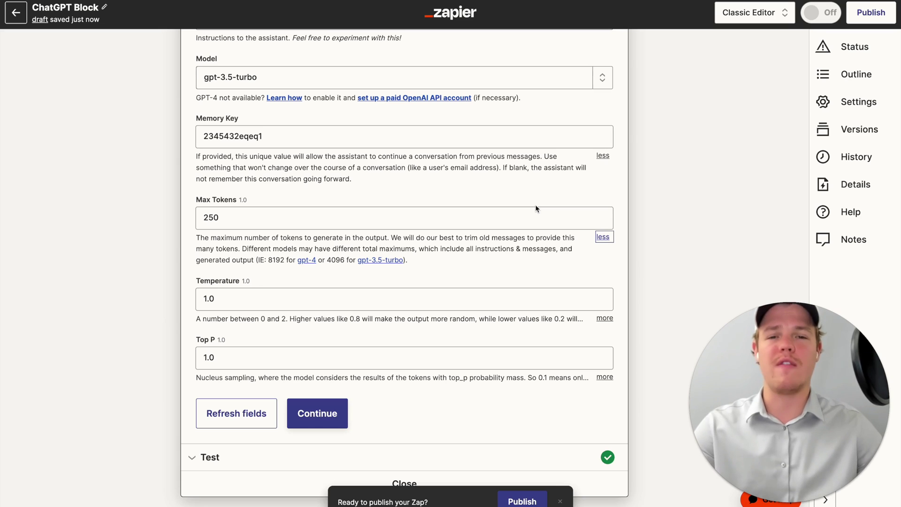
scroll(272, 234, "down", 1)
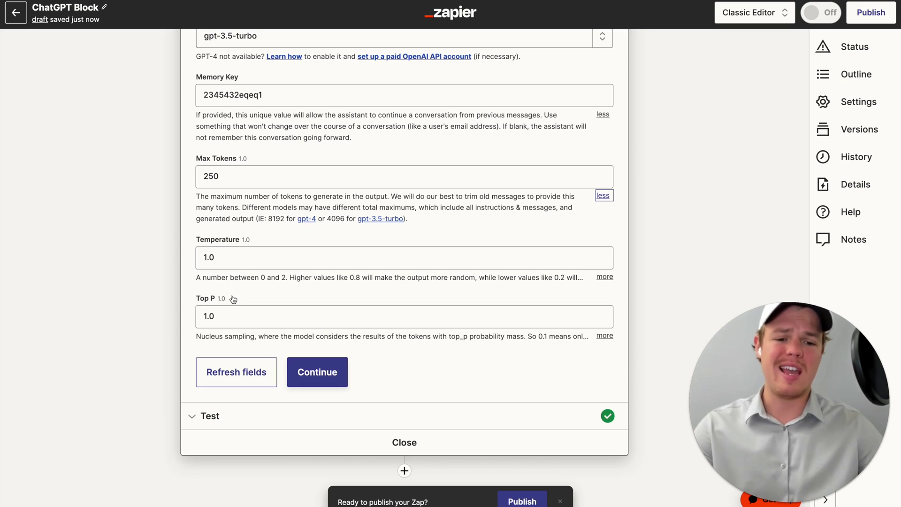
- Expand both the Temperature and Top P descriptions, leaving each at 1.0
left_click(604, 277)
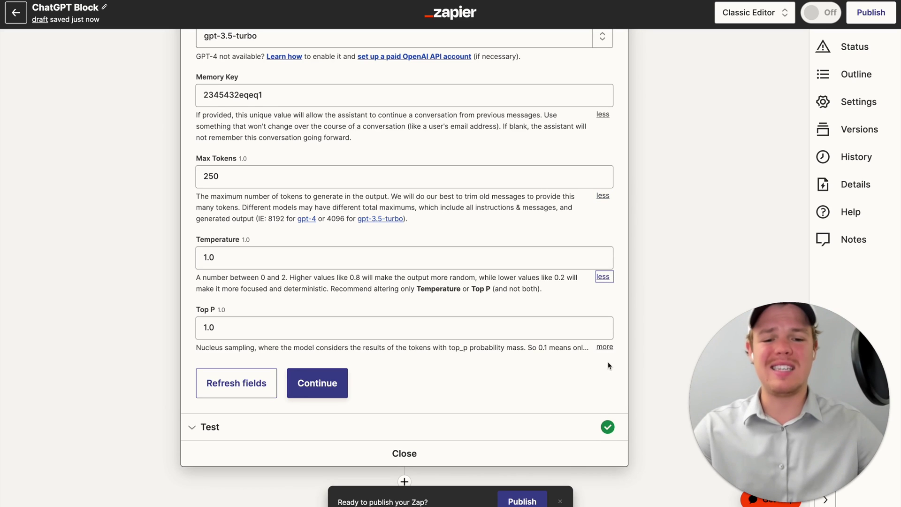
left_click(604, 347)
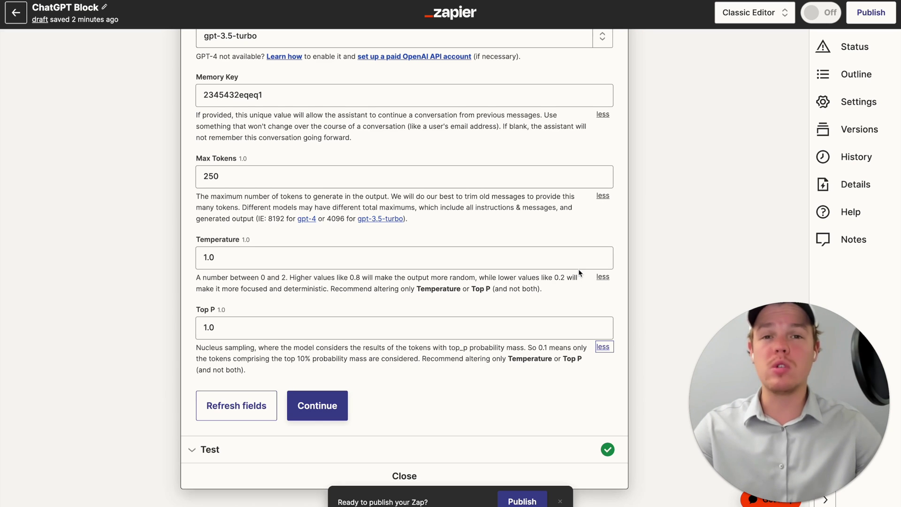
- Delete the 'Tell me a short story' text, leaving User Message empty
scroll(579, 272, "up", 5)
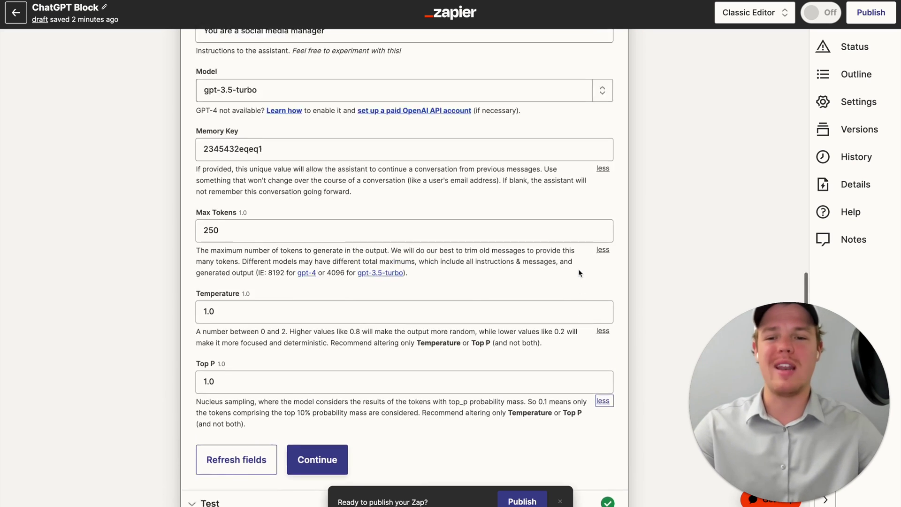
scroll(579, 269, "up", 4)
left_click(421, 206)
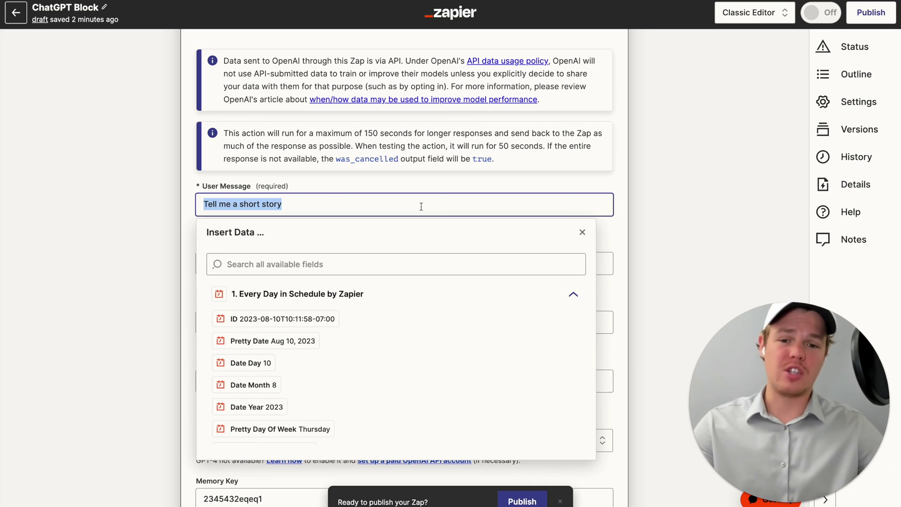
key("BackSpace")
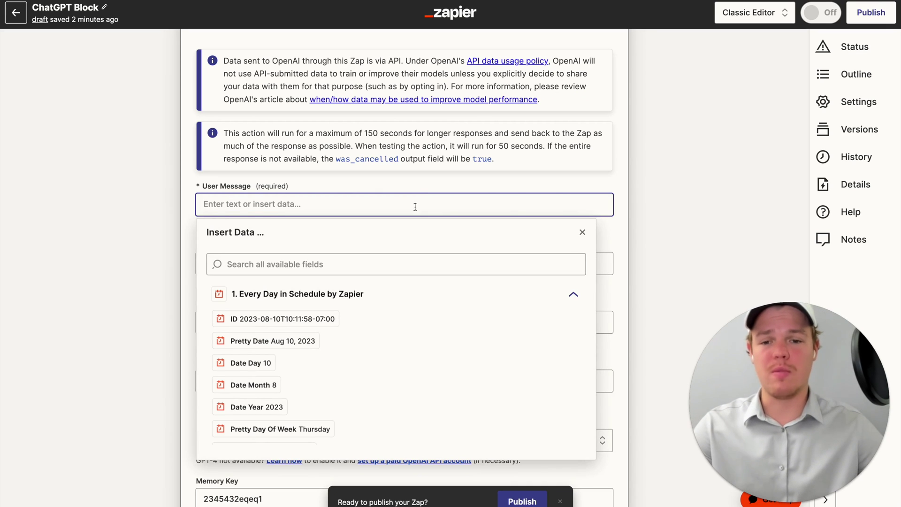
left_click(426, 188)
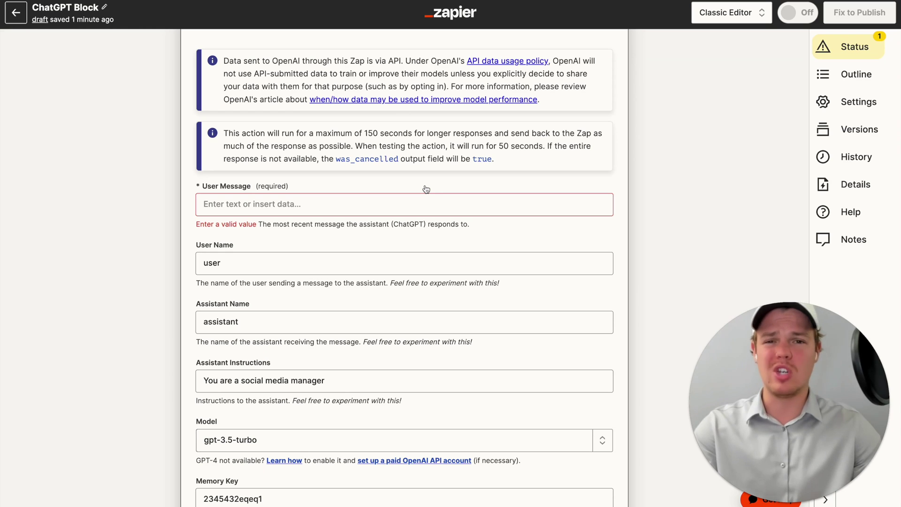
- Insert the Schedule trigger's Pretty Date into the User Message field
left_click(403, 204)
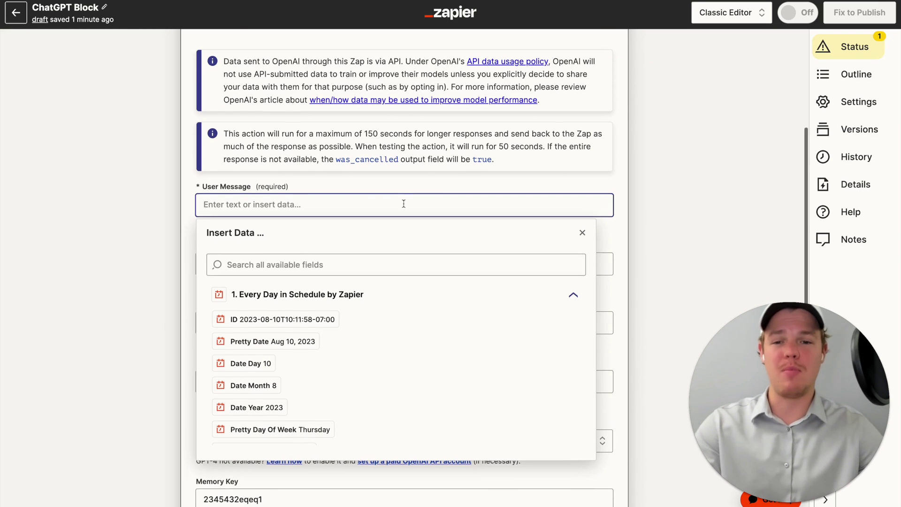
scroll(403, 204, "up", 5)
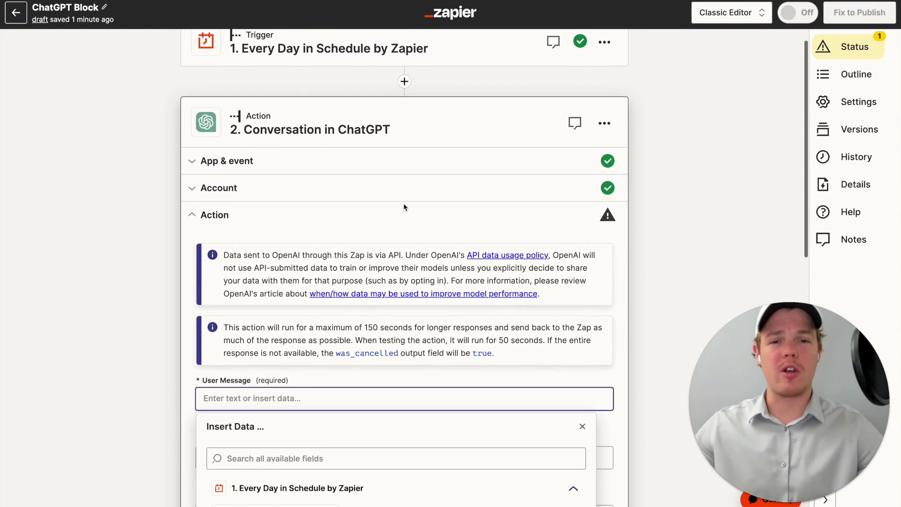
scroll(403, 207, "down", 8)
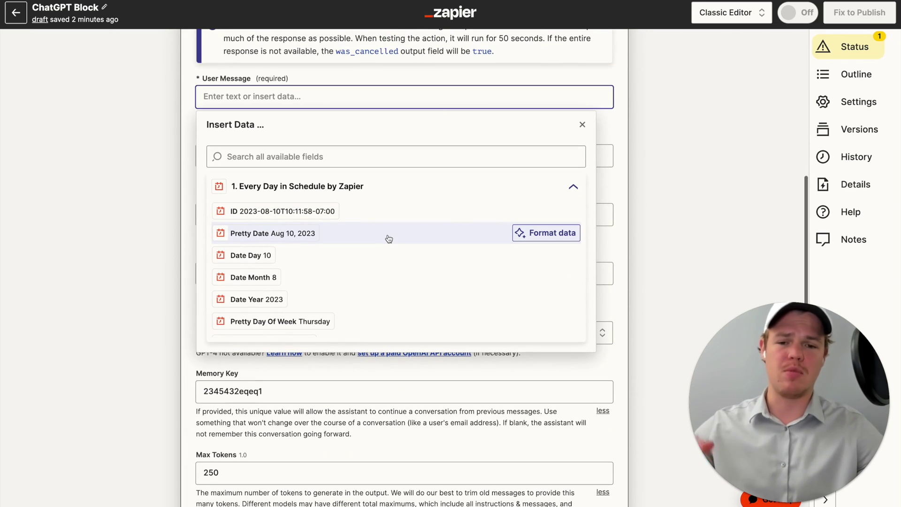
left_click(387, 238)
left_click(390, 67)
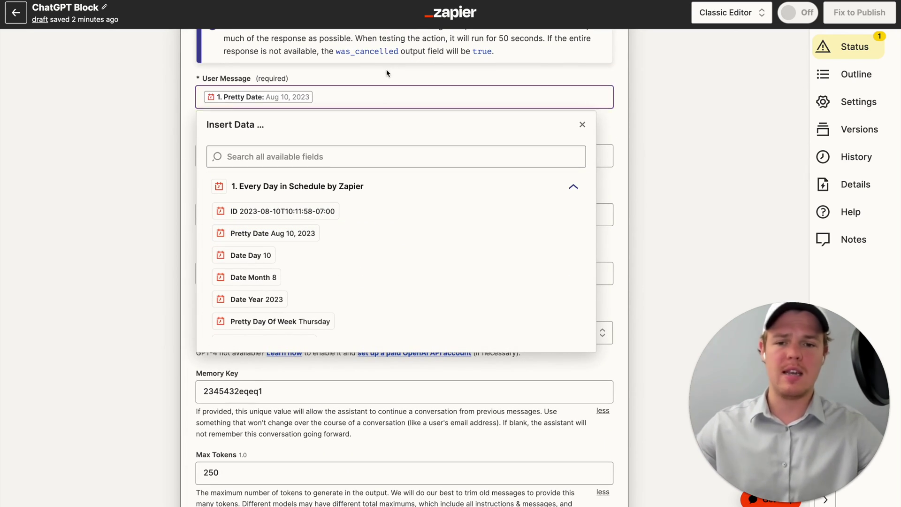
scroll(389, 67, "up", 8)
scroll(389, 93, "down", 3)
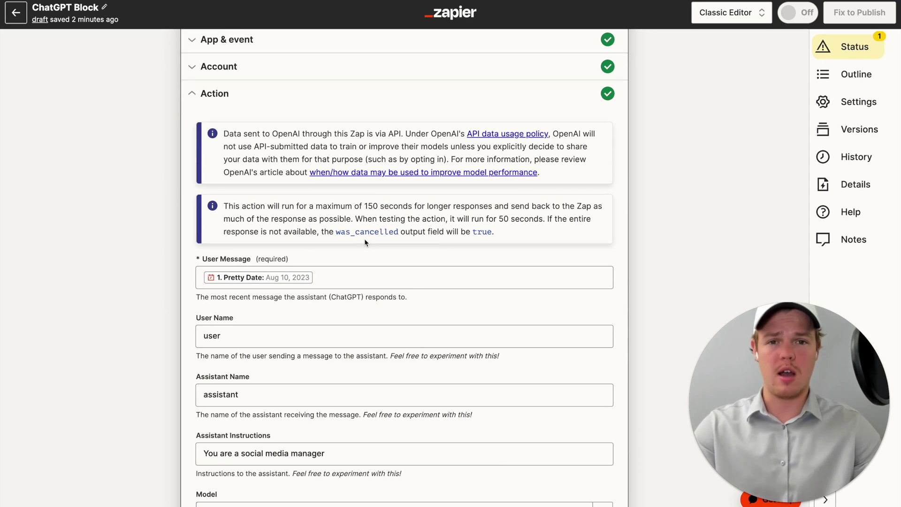
scroll(364, 238, "up", 2)
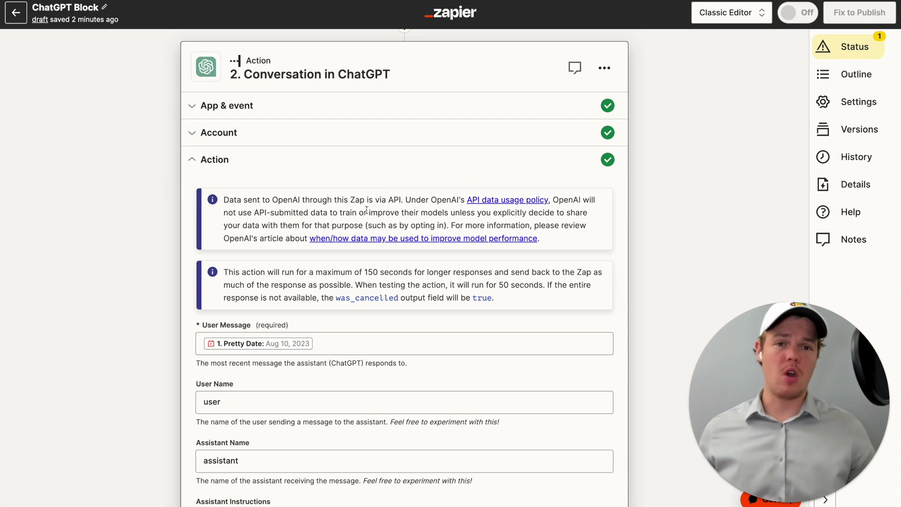